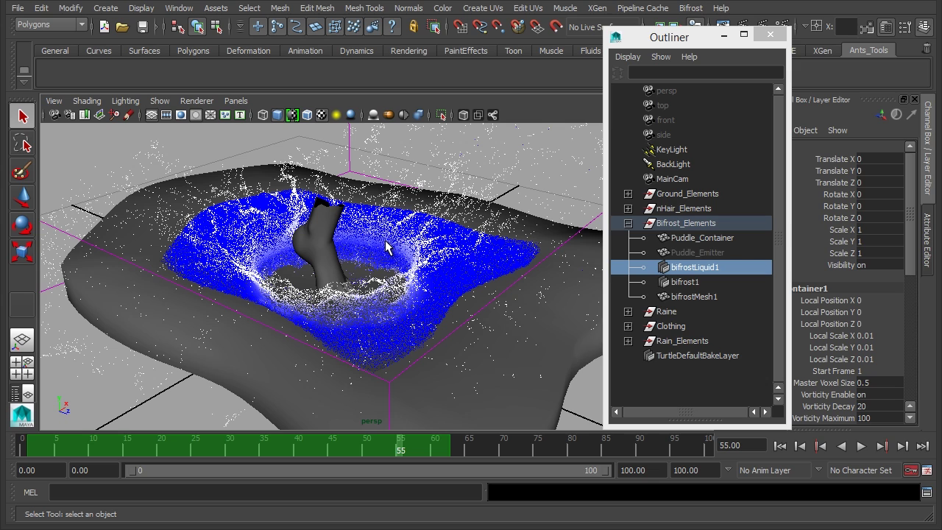
- Orbit around the puddle splash from several angles, then select the foot collider Raine
left_click_drag(422, 257, 451, 236, "alt")
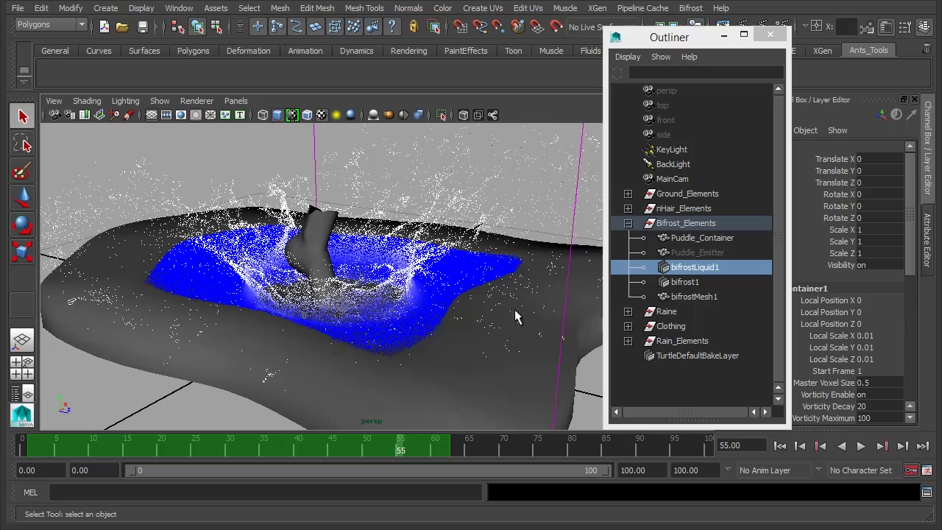
left_click_drag(515, 316, 511, 289, "alt")
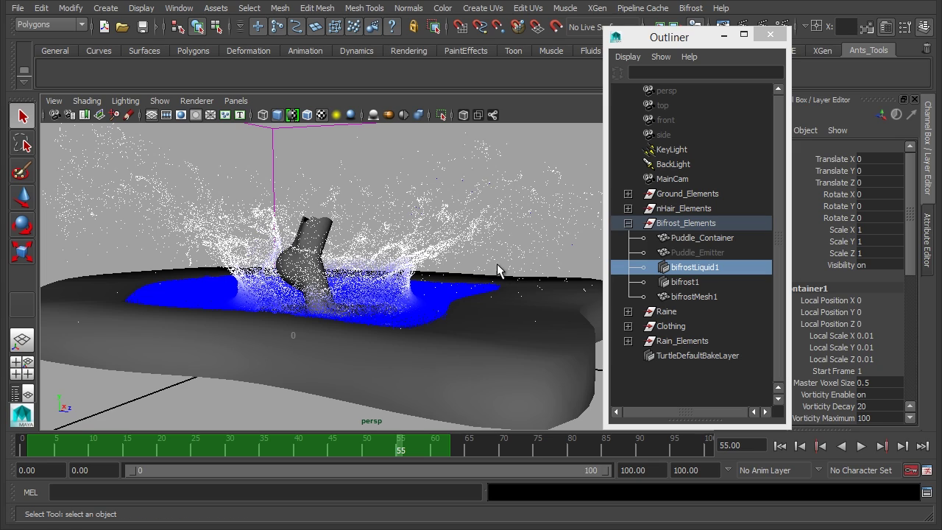
left_click_drag(471, 271, 352, 276, "alt")
right_click_drag(351, 276, 475, 278, "alt")
left_click(322, 263)
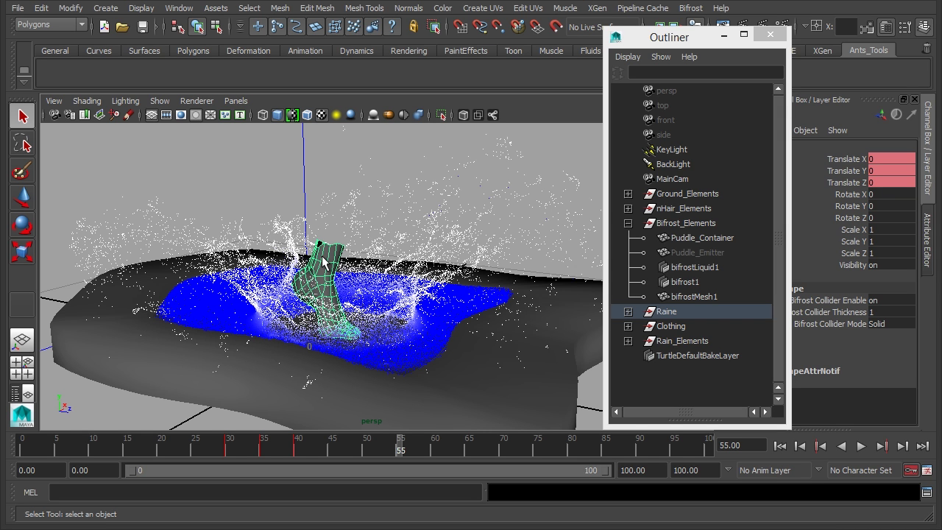
- Zoom out and scrub from frame 30 to watch the foot descend, then return to frame 30
left_click_drag(364, 272, 373, 454, "alt")
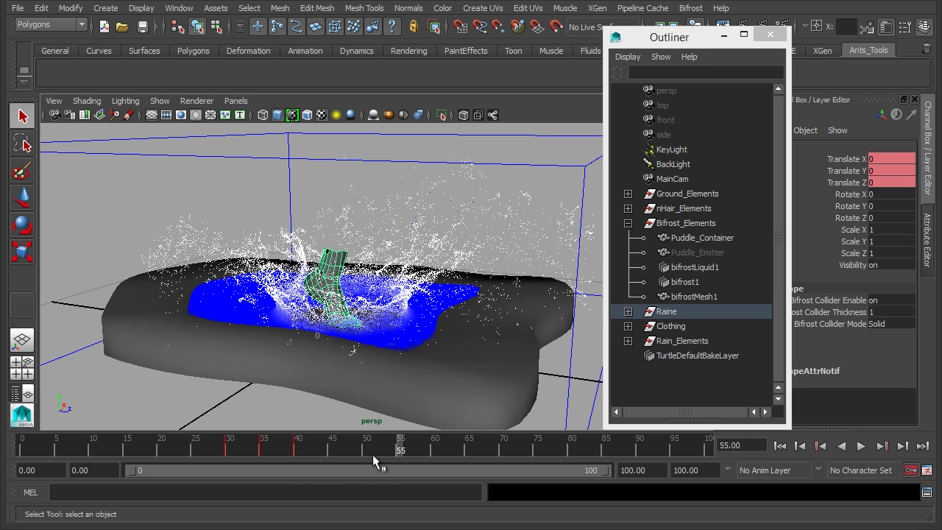
left_click(228, 448)
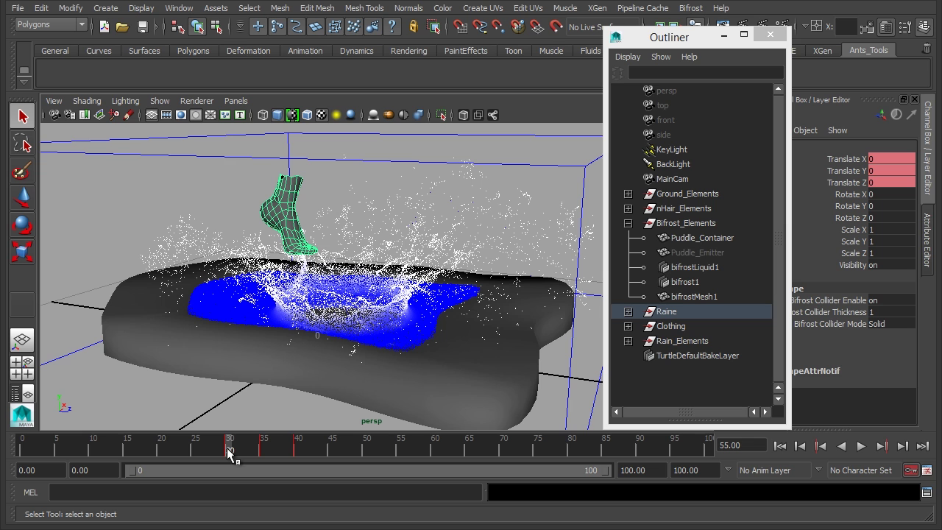
left_click_drag(228, 451, 278, 455)
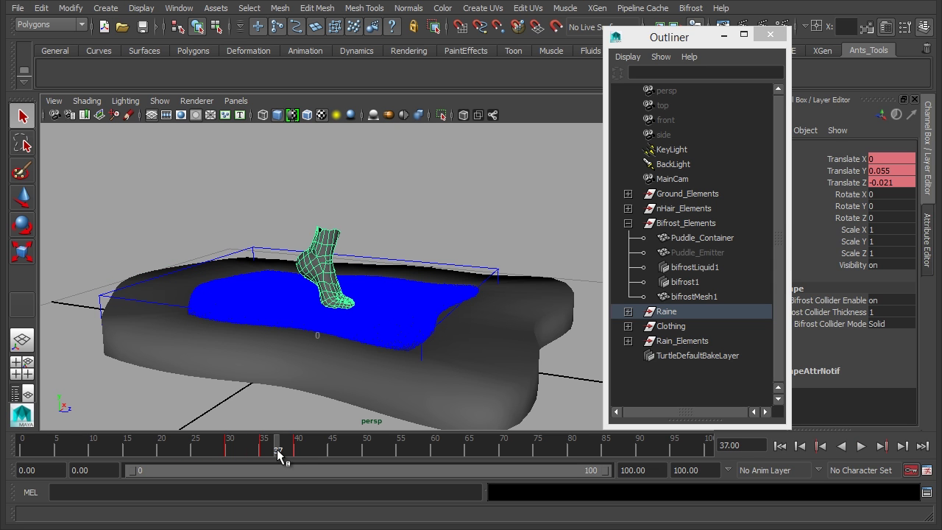
left_click(231, 449)
- At frame 30, move the foot back and up to Translate Z -0.416, Y 0.282
key("w")
left_click_drag(398, 207, 418, 204, "alt")
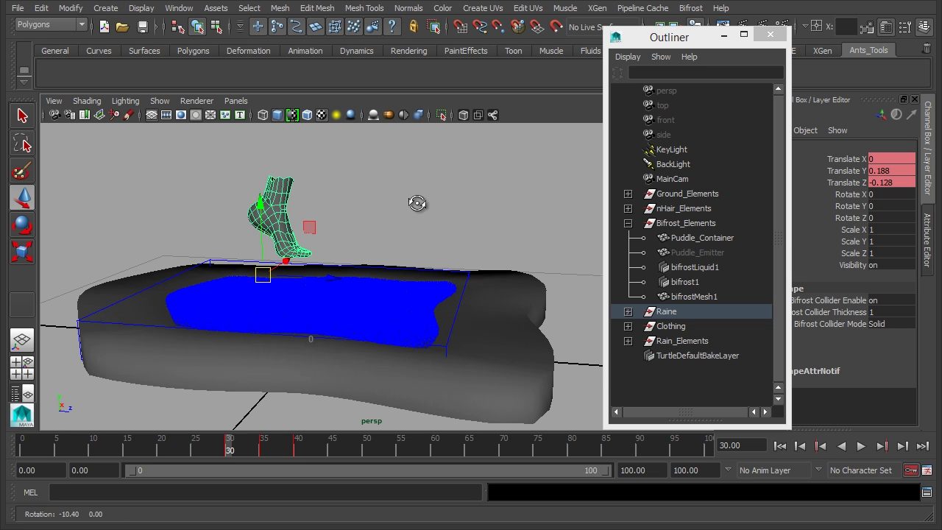
left_click_drag(332, 280, 222, 277)
left_click_drag(158, 199, 157, 165)
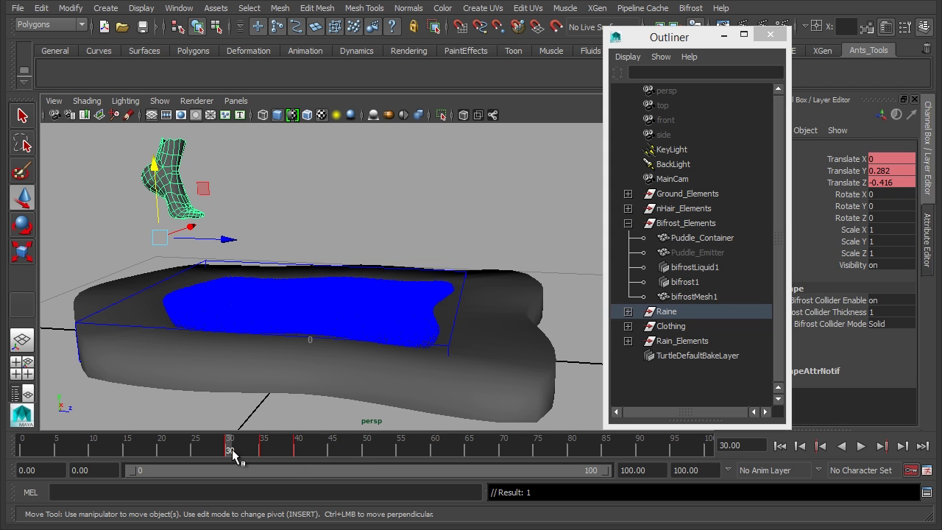
left_click_drag(233, 455, 263, 446)
- Delete the foot's frame-35 key, nudge it up to Y 0.208, and play back the splash
right_click(264, 446)
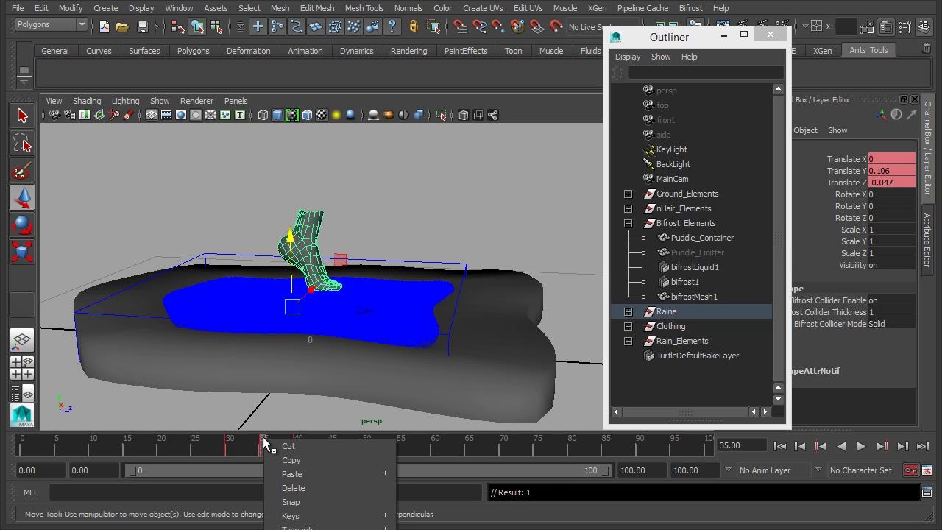
left_click(280, 489)
left_click_drag(230, 455, 265, 451)
left_click_drag(232, 215, 231, 196)
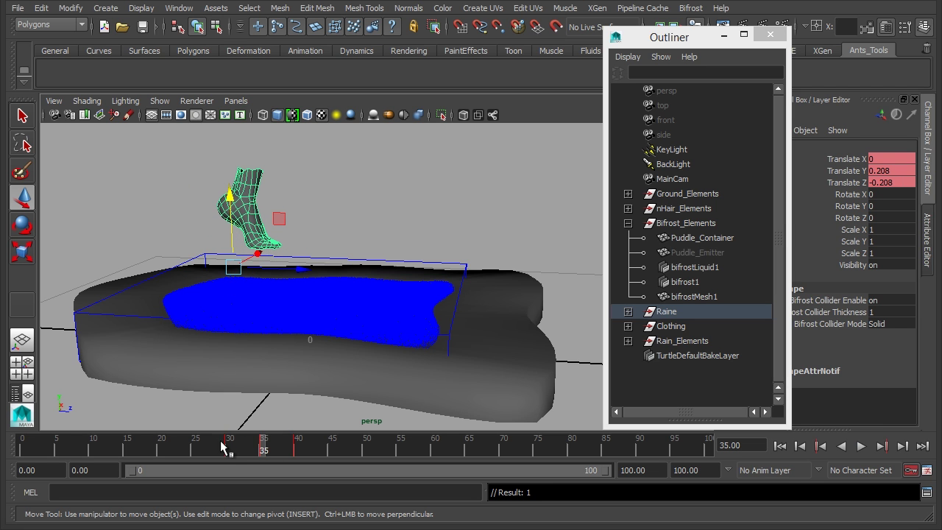
key("alt+v")
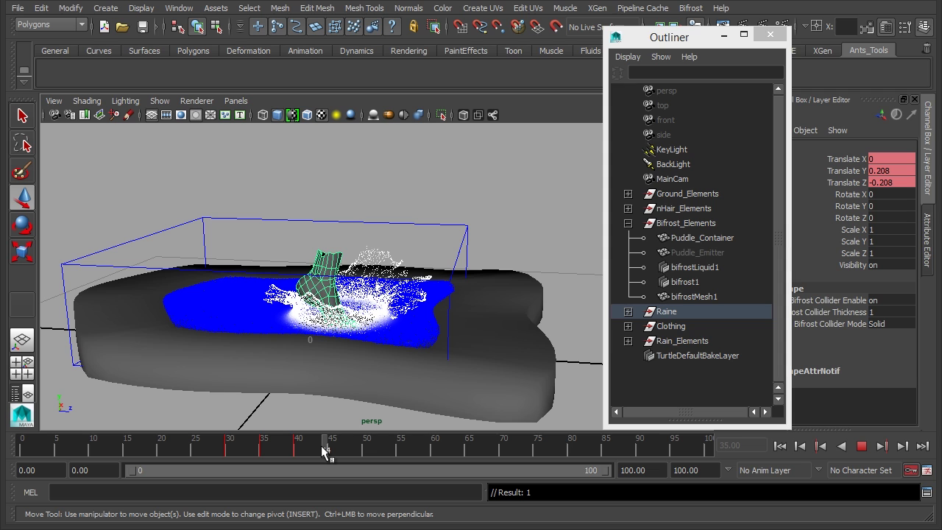
mouse_move(323, 452)
left_mouse_down()
mouse_move(270, 450)
mouse_move(319, 452)
left_mouse_up()
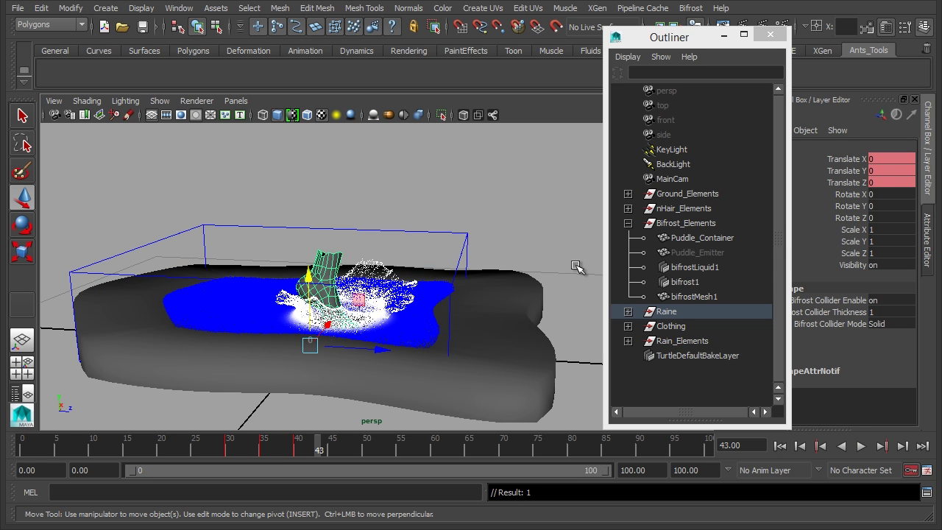
- Select bifrostLiquid1 and play the simulation from the first frame, stopping at frame 60
left_click(718, 267)
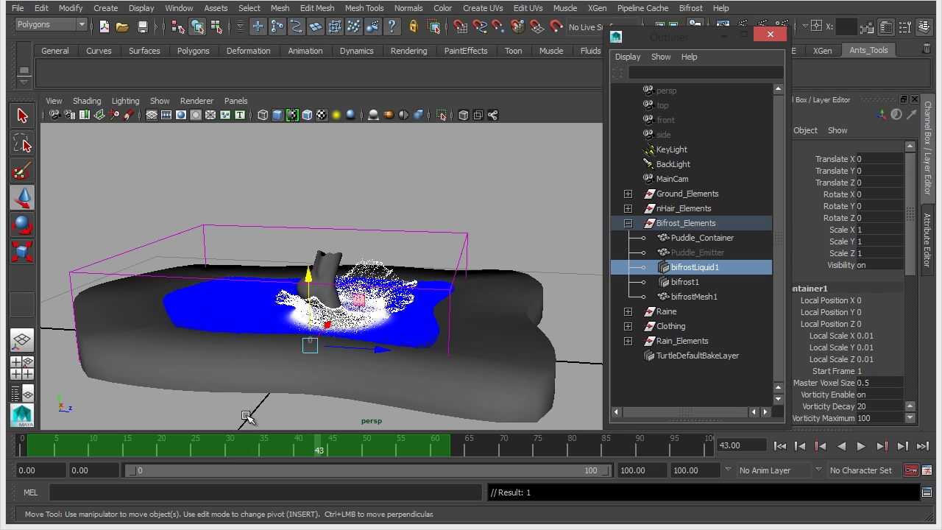
left_click_drag(227, 447, 297, 454)
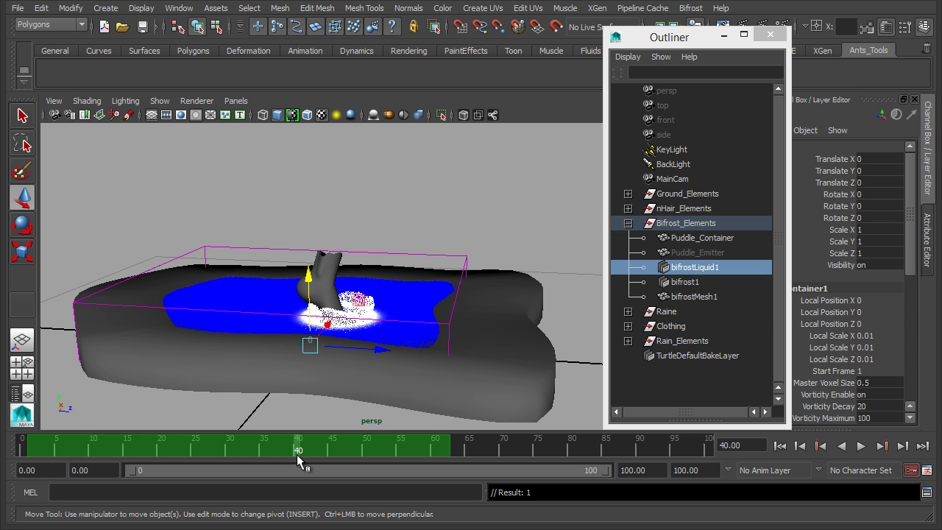
left_click(34, 450)
key("alt+v")
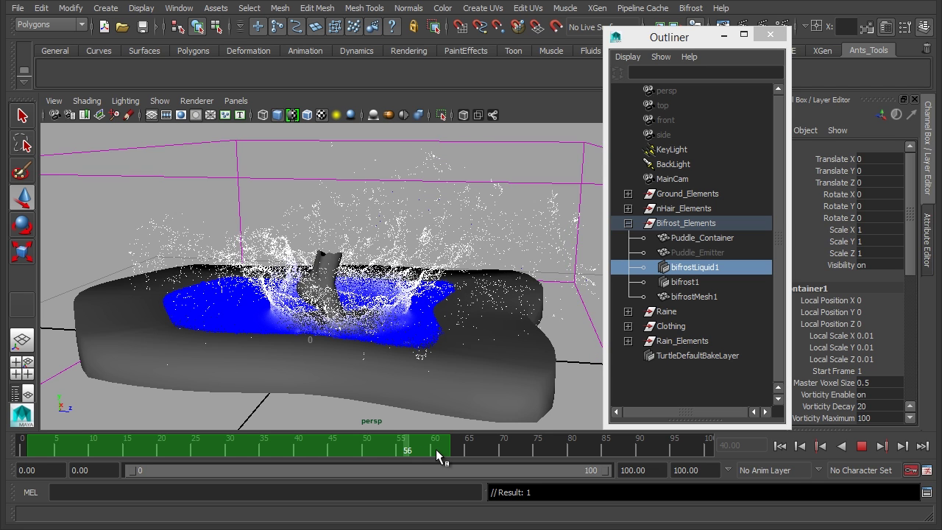
left_click(439, 449)
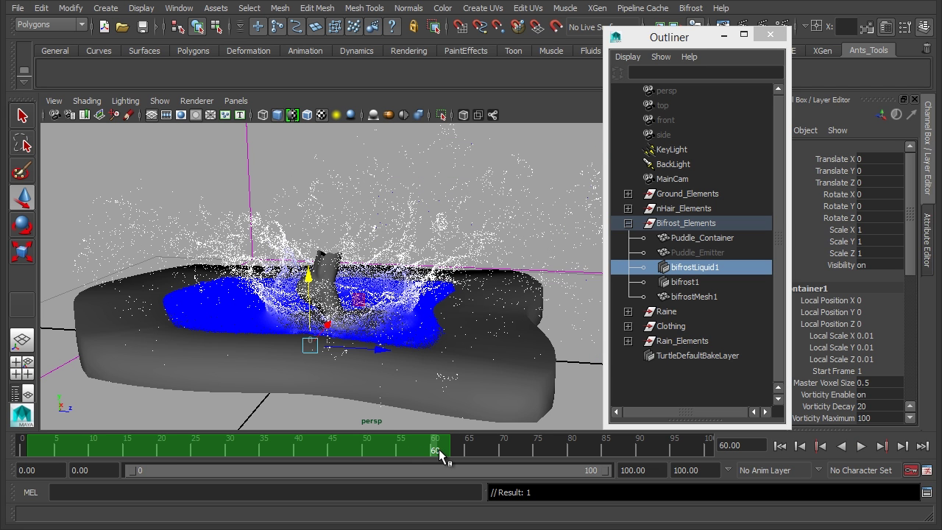
- Set the animation end time to 60
left_click(686, 470)
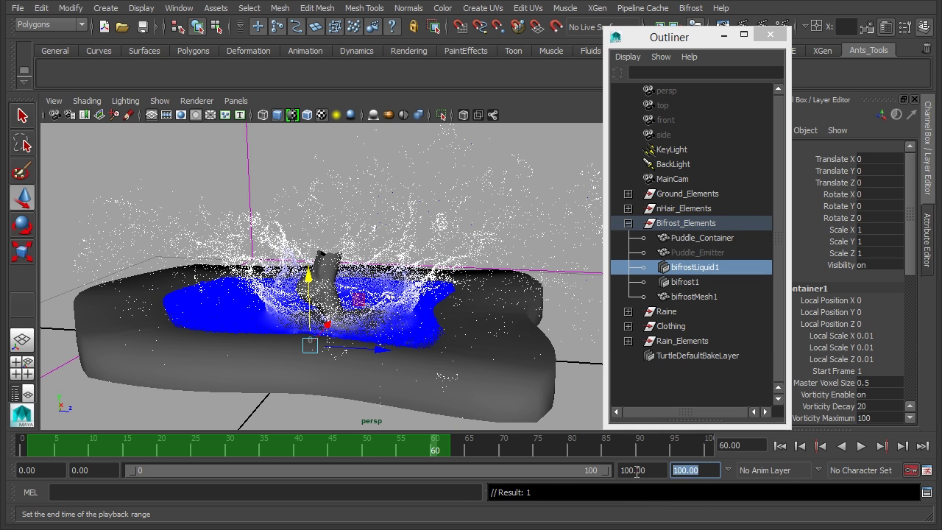
type("60")
key("Return")
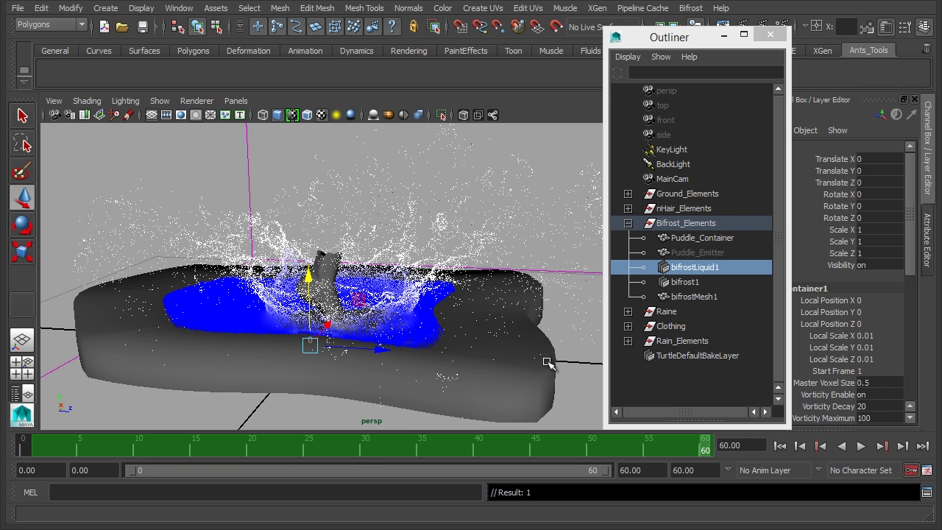
left_click_drag(911, 229, 875, 264)
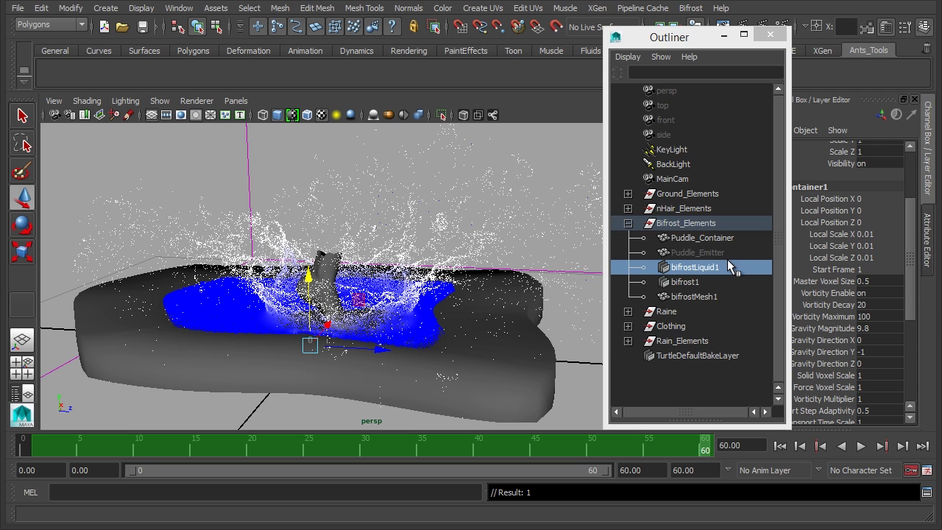
- Set bifrostLiquid1's Start Frame to 35 in the Channel Box, then deselect it
left_click_drag(699, 44, 668, 38)
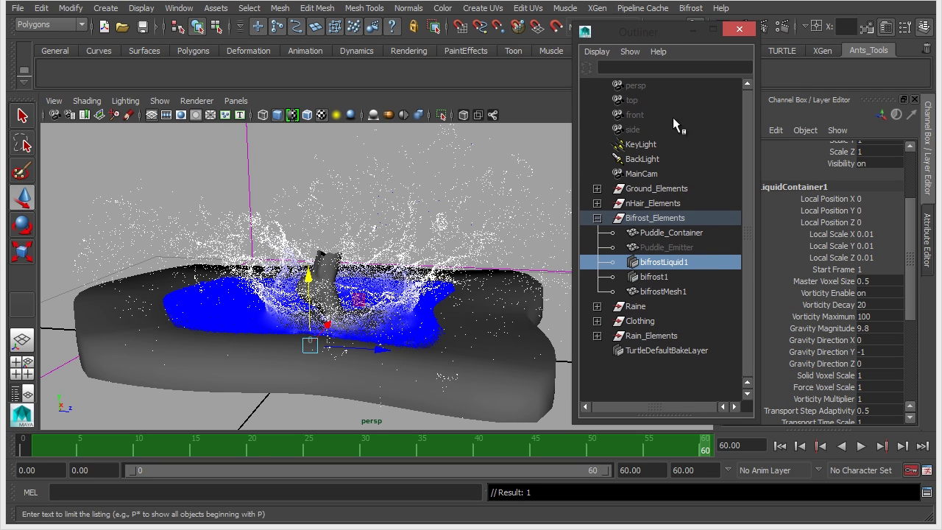
double_click(877, 269)
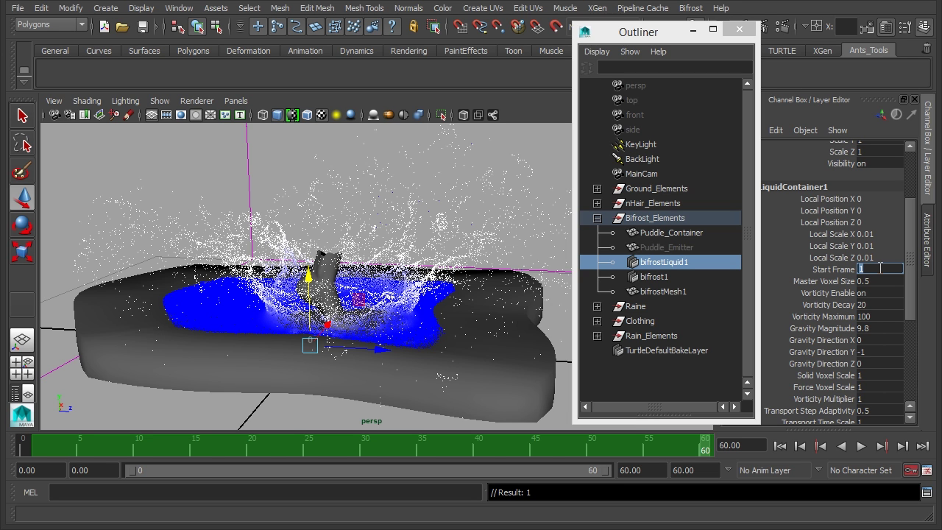
type("30")
key("BackSpace")
type("5")
key("Return")
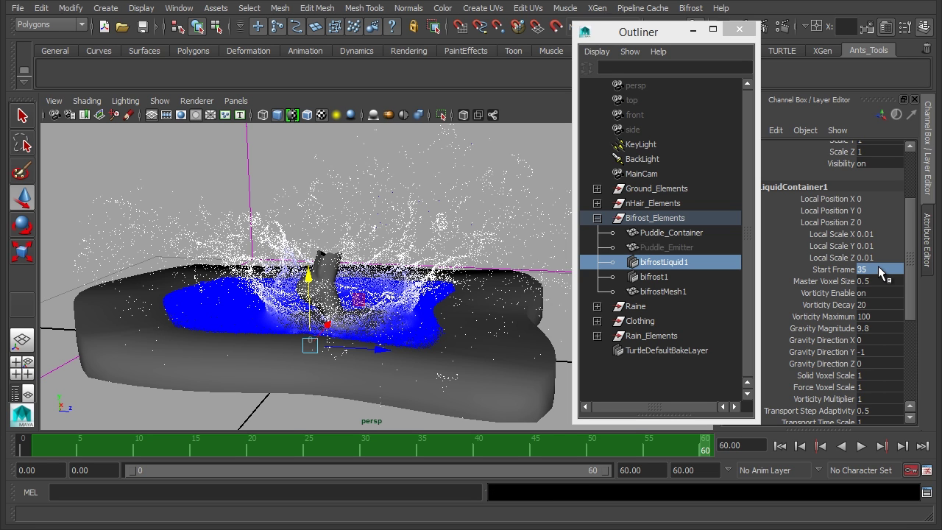
left_click_drag(513, 361, 220, 397, "alt")
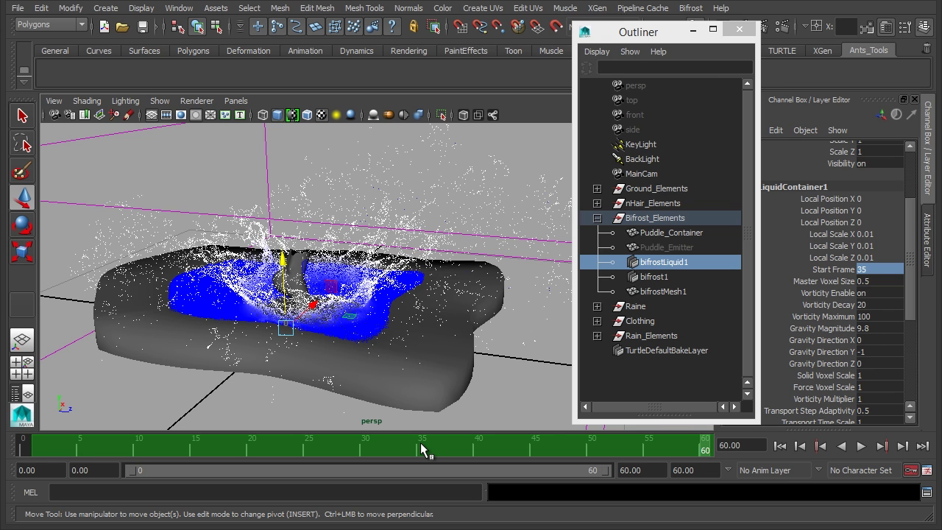
left_click(200, 164)
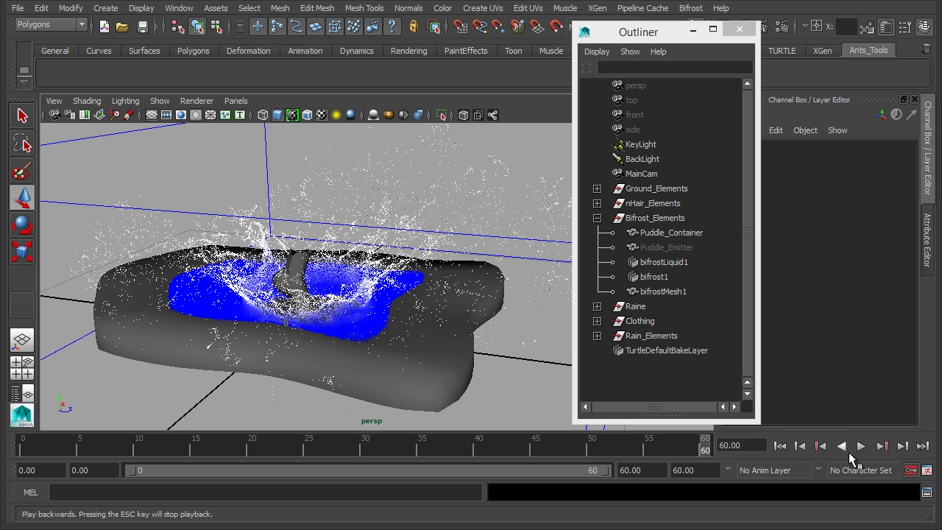
- Replay from the start with bifrostLiquid1 selected, stopping at frame 32 while the puddle stays calm
left_click(780, 447)
left_click(862, 446)
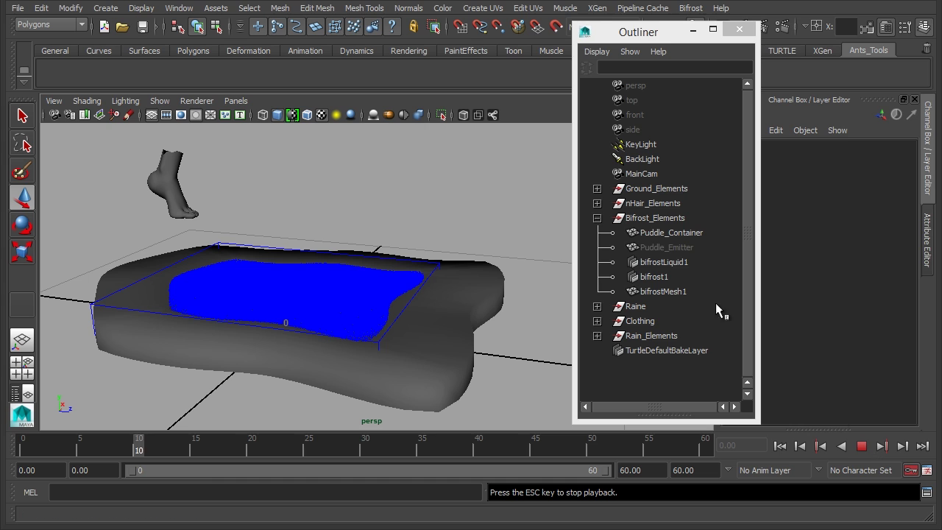
left_click(683, 263)
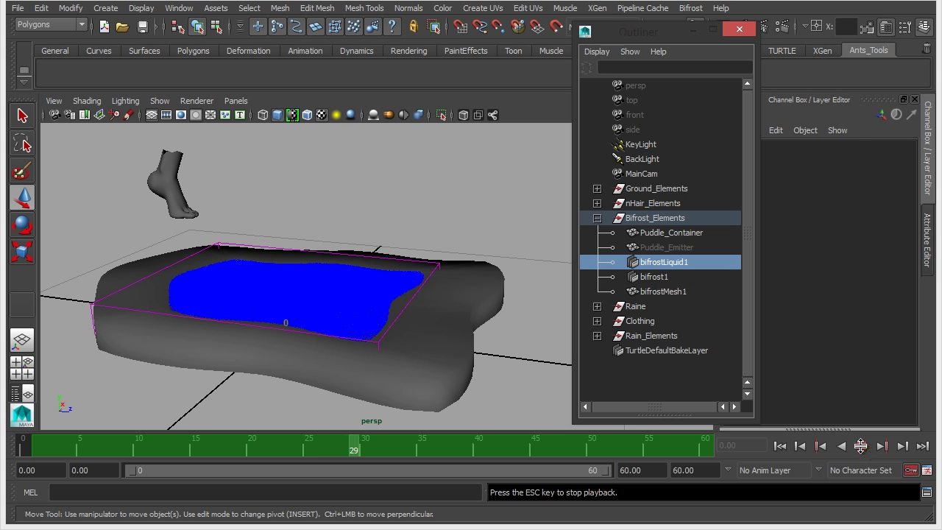
left_click(860, 446)
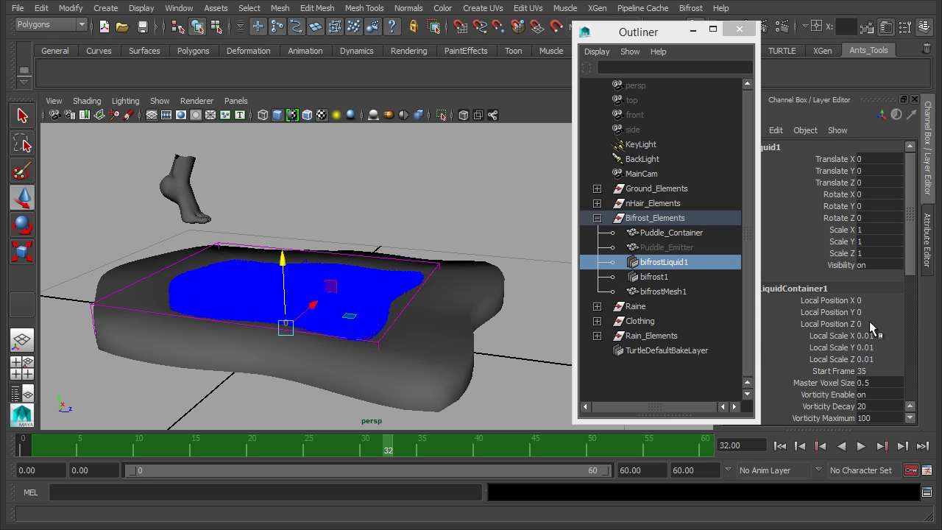
left_click(672, 269)
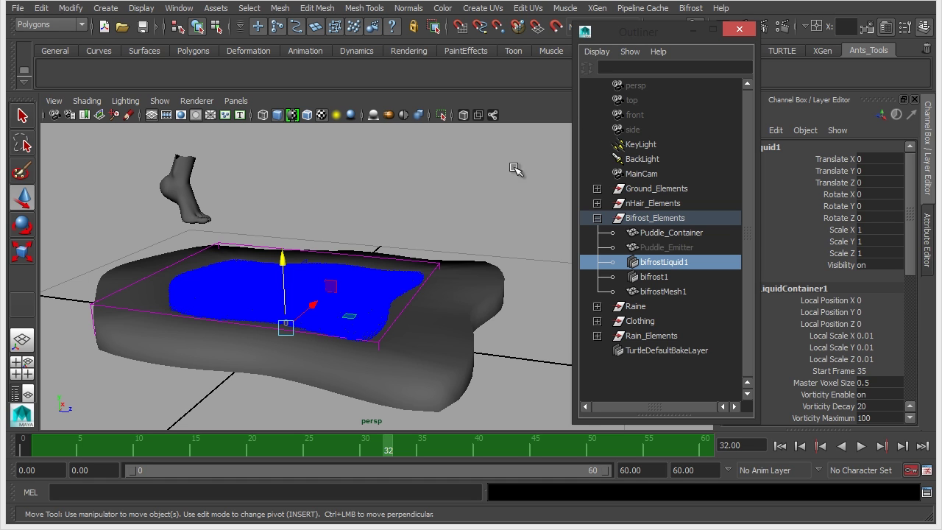
- Tear off the Bifrost menu as a floating window and flush the scratch cache
left_click(688, 8)
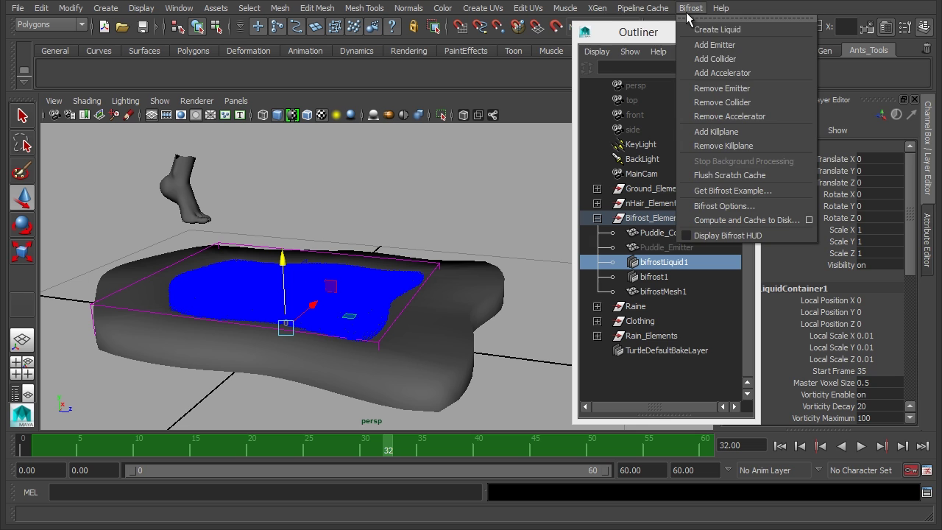
left_click(726, 19)
left_click_drag(589, 66, 466, 65)
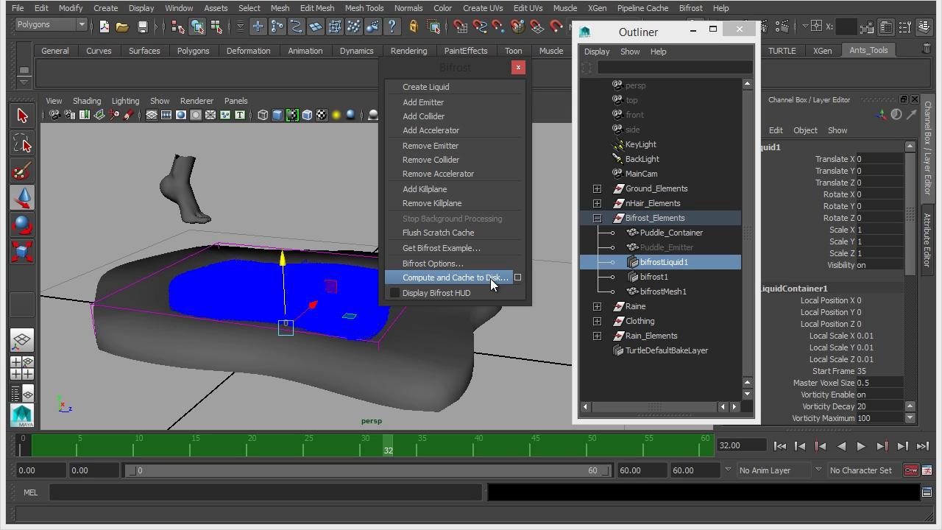
left_click(435, 234)
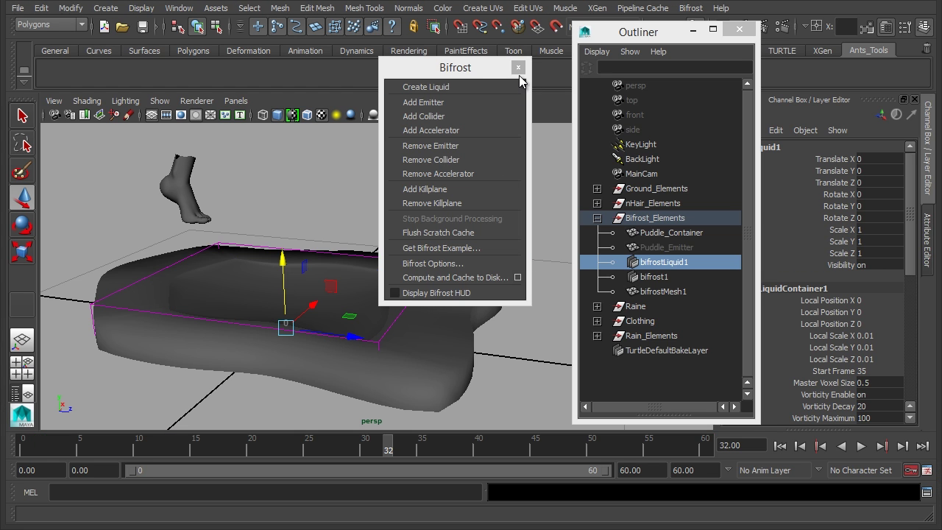
- Rewind, select bifrostLiquid1 and play to re-cache the splash from frame 35 to 60
left_click_drag(464, 72, 485, 26)
left_click(530, 397)
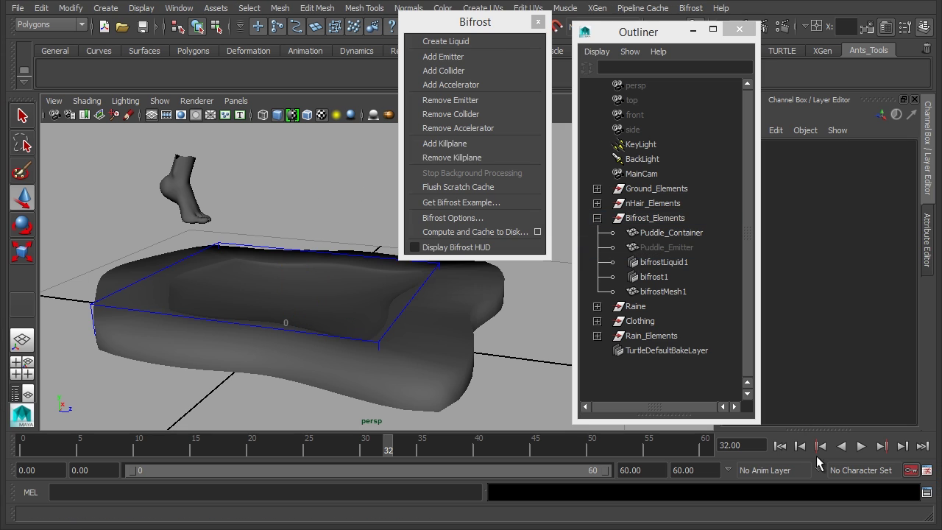
left_click(782, 451)
left_click(661, 264)
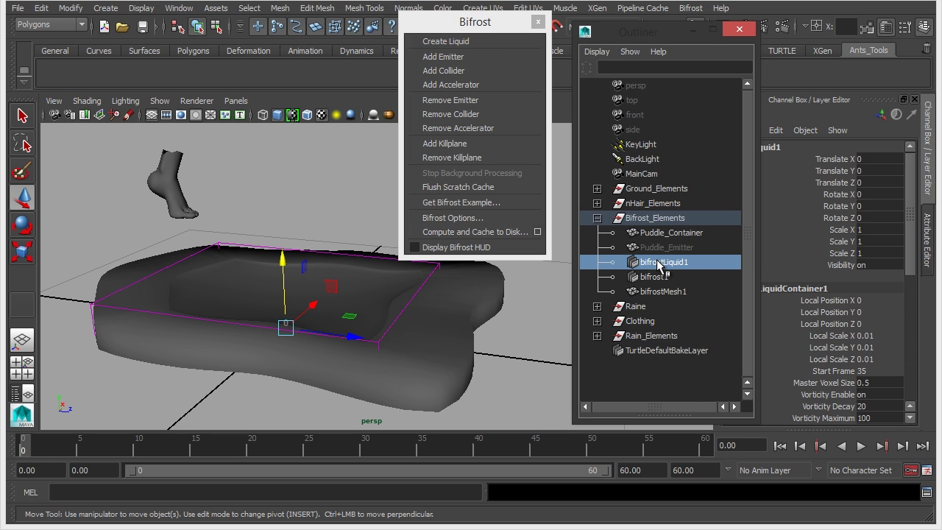
left_click(860, 446)
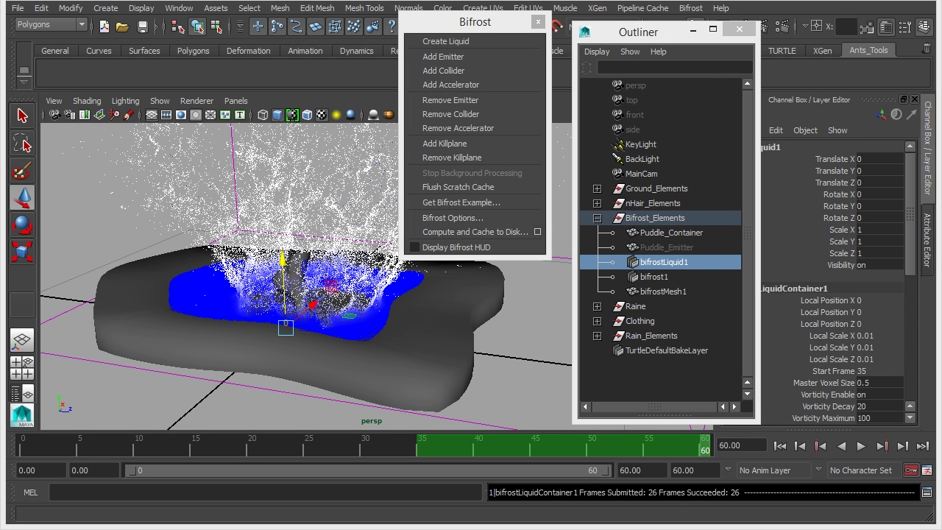
- Close the floating Bifrost window and orbit around the cached splash from several angles
left_click(539, 22)
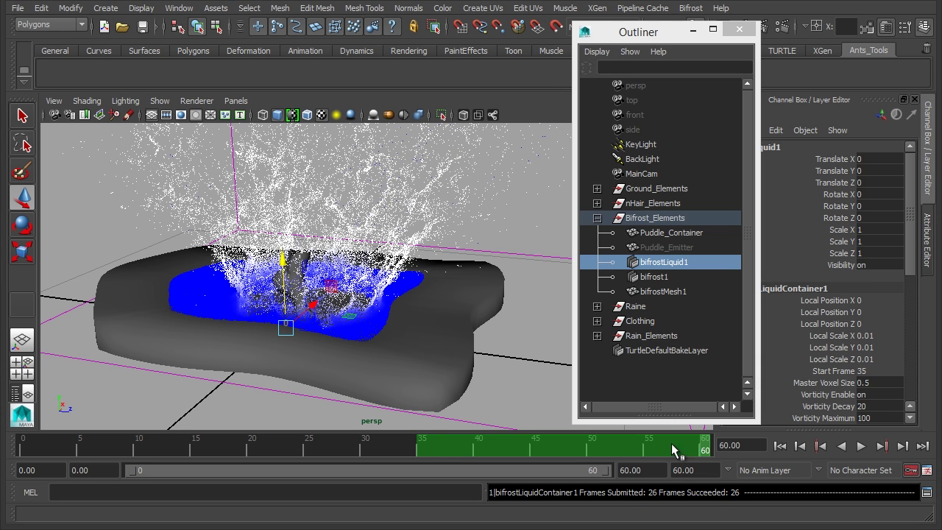
left_click_drag(400, 239, 348, 282, "alt")
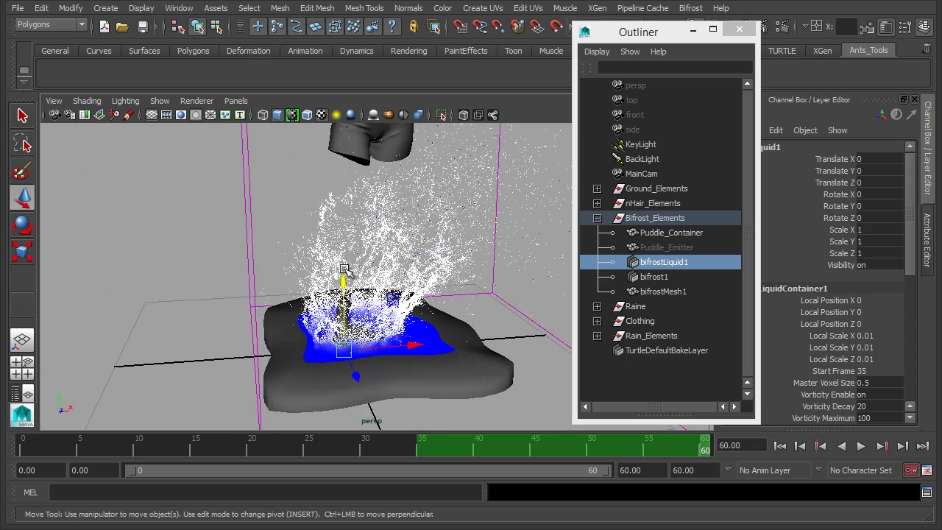
left_click_drag(213, 254, 295, 255, "alt")
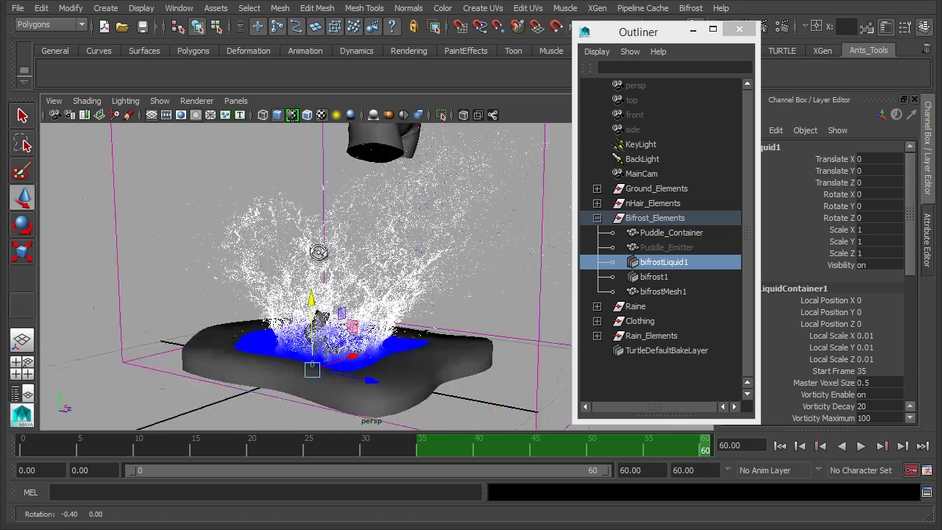
right_click_drag(294, 254, 492, 235, "alt")
left_click_drag(492, 234, 412, 213, "alt")
middle_click_drag(412, 214, 392, 299, "alt")
left_click_drag(391, 299, 244, 231, "alt")
left_click_drag(335, 333, 440, 302, "alt")
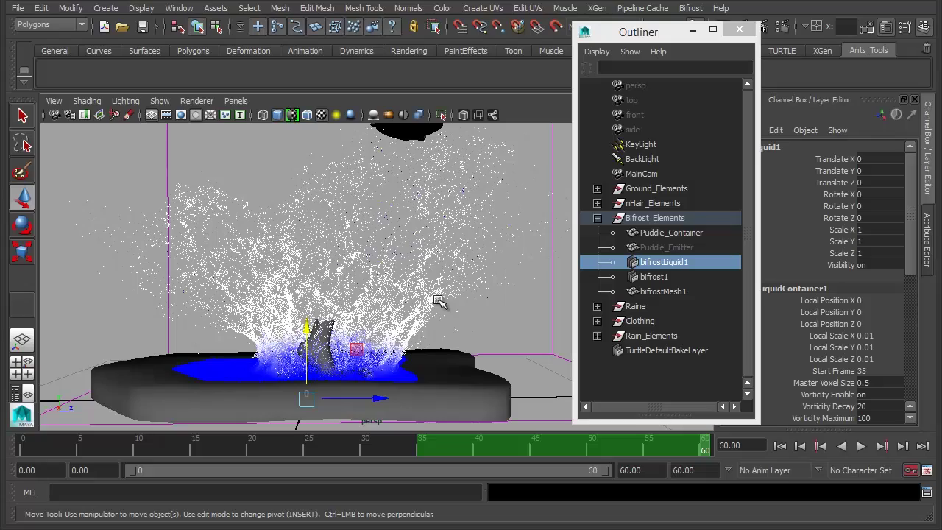
left_click_drag(480, 260, 441, 460, "alt")
- Play the splash from frame 36, stop at frame 50, and inspect it from low and frontal angles
left_click(430, 450)
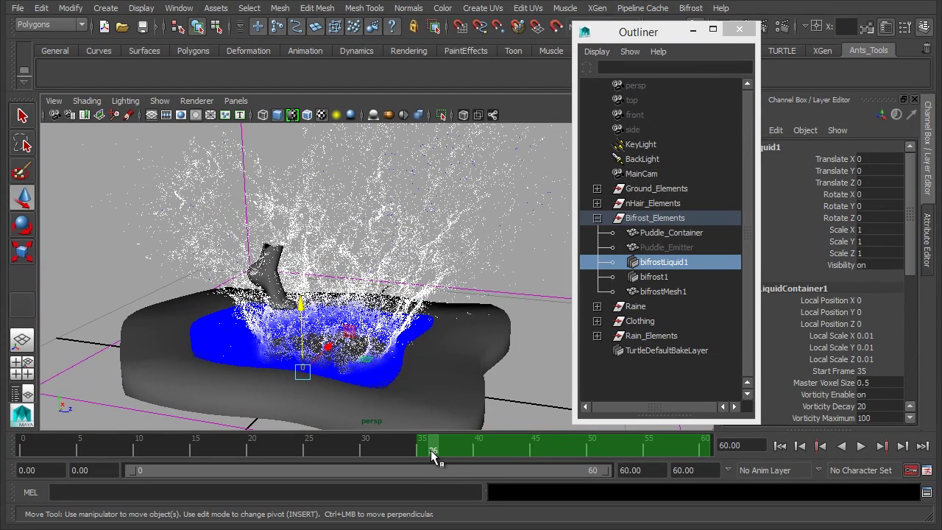
key("alt+v")
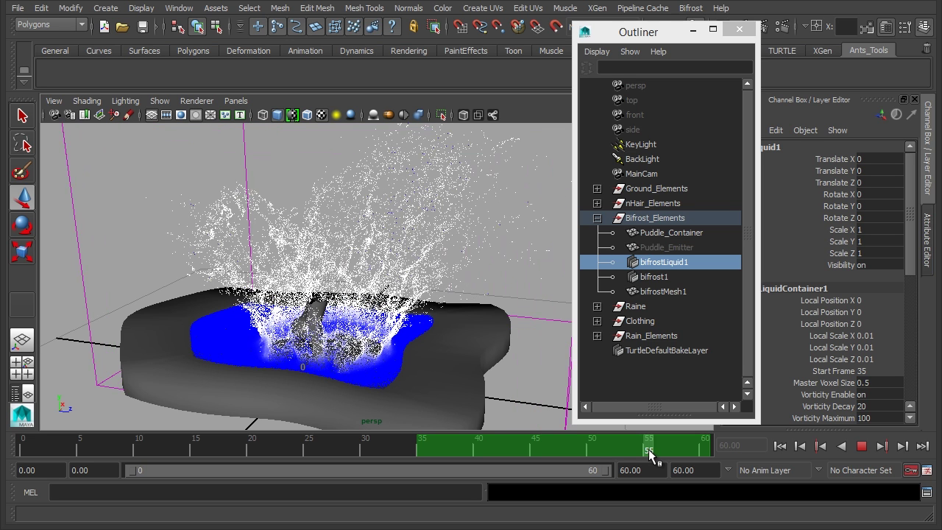
left_click(591, 451)
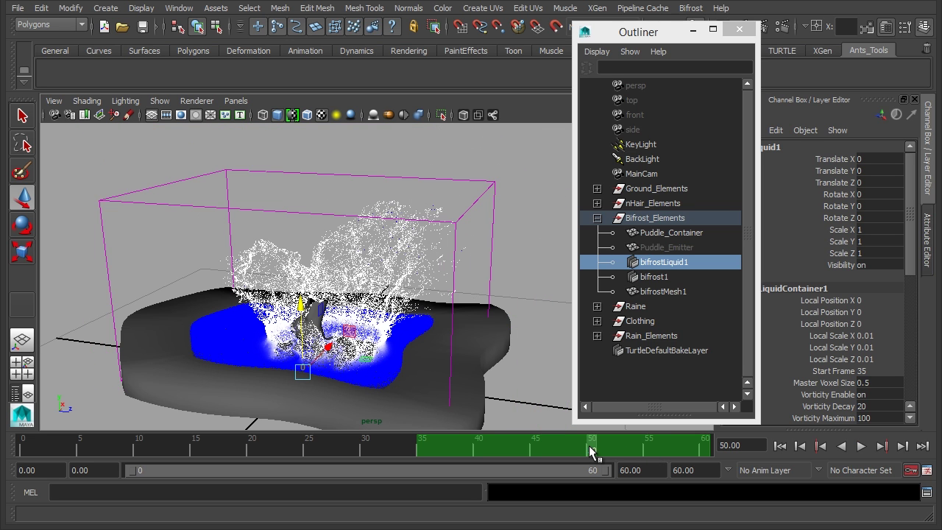
left_click_drag(251, 346, 221, 316, "alt")
right_click_drag(221, 317, 438, 308, "alt")
mouse_move(439, 307)
left_mouse_down("alt")
mouse_move(446, 331)
mouse_move(432, 326)
mouse_move(455, 319)
mouse_move(434, 300)
left_mouse_up("alt")
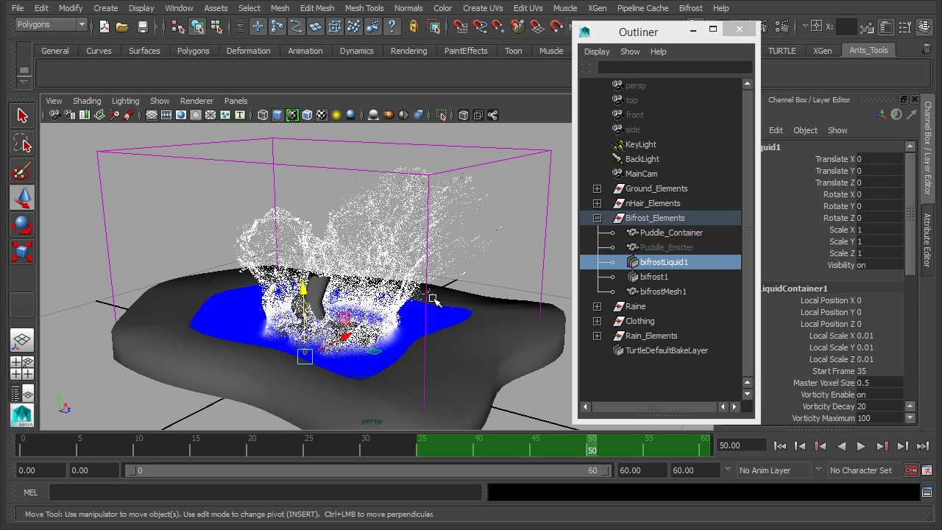
left_click_drag(433, 300, 347, 206, "alt")
right_click_drag(346, 206, 423, 280, "alt")
left_click_drag(423, 280, 372, 228, "alt")
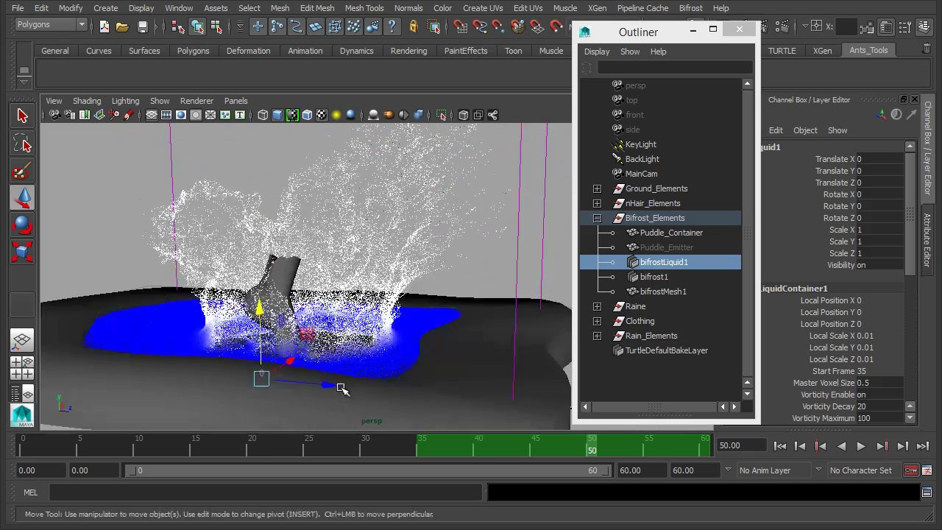
middle_click_drag(461, 280, 388, 309, "alt")
left_click_drag(388, 309, 355, 298, "alt")
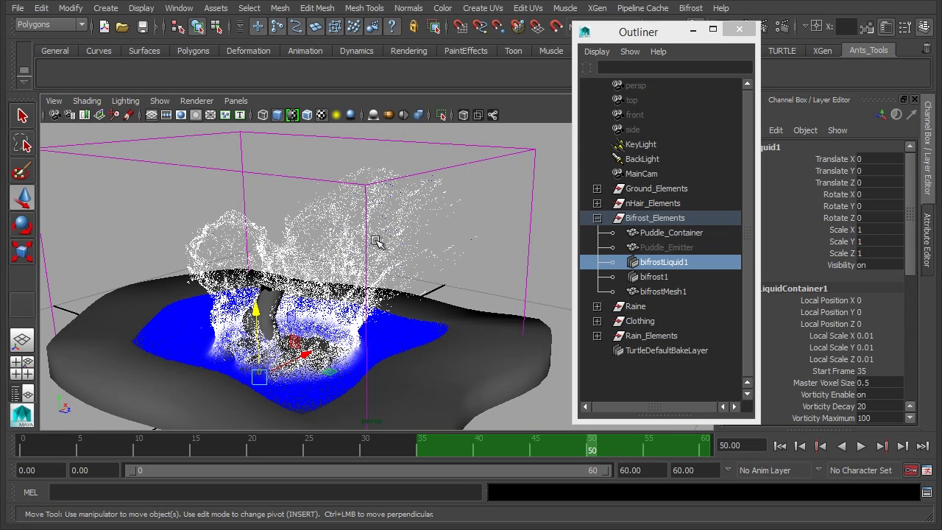
left_click_drag(913, 227, 912, 284)
- Select bifrost1 and set Meshing Enable to on in the Channel Box
left_click(649, 277)
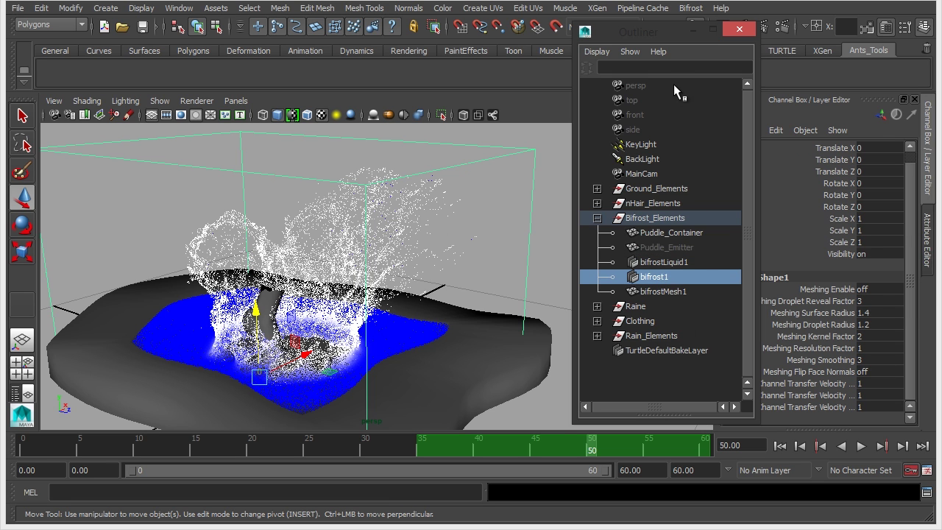
left_click_drag(669, 33, 639, 33)
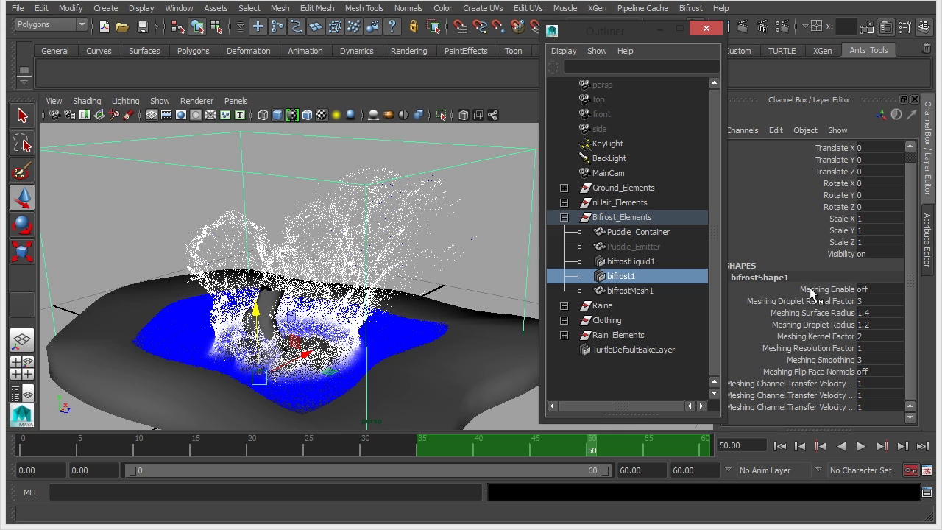
double_click(865, 291)
type("on")
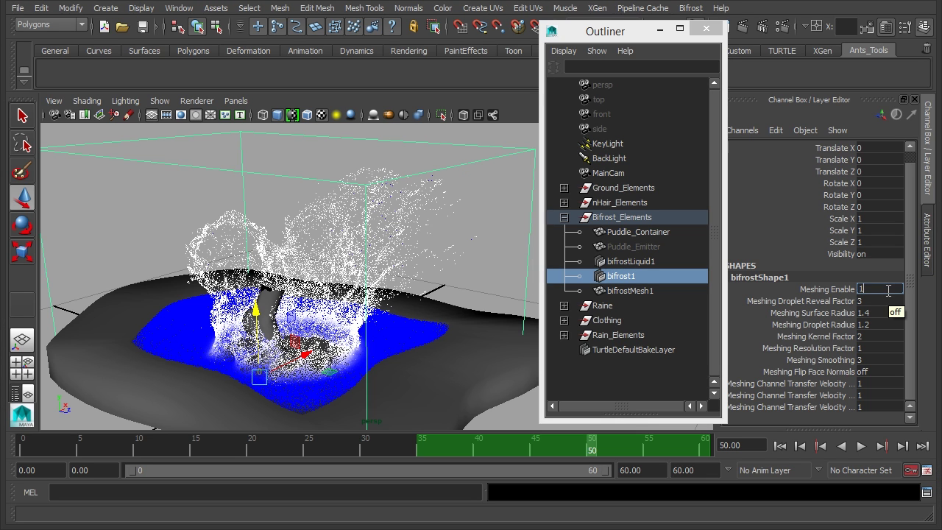
key("Return")
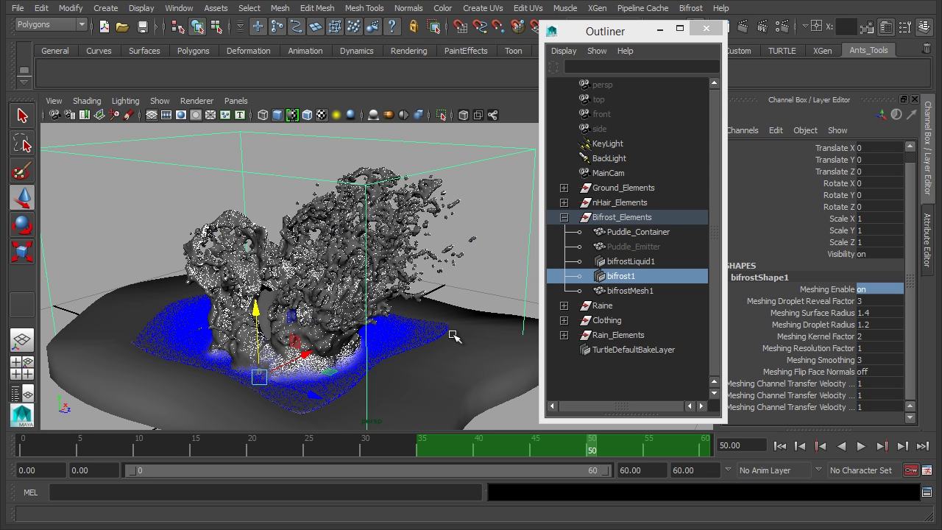
- Clear the selection and tumble around the meshed splash for low, close side views
left_click_drag(396, 282, 346, 229, "alt")
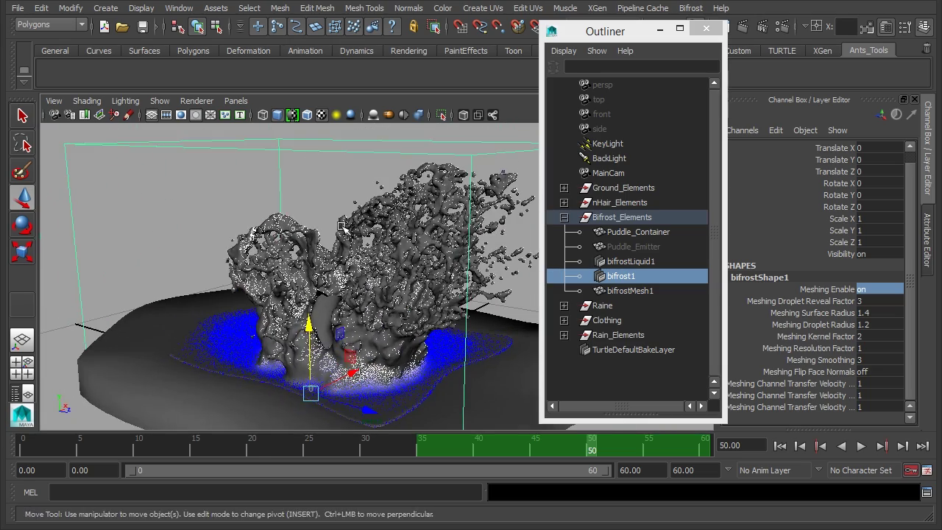
left_click(313, 174)
left_click_drag(279, 236, 195, 235, "alt")
middle_click_drag(196, 236, 199, 235, "alt")
left_click_drag(199, 235, 398, 220, "alt")
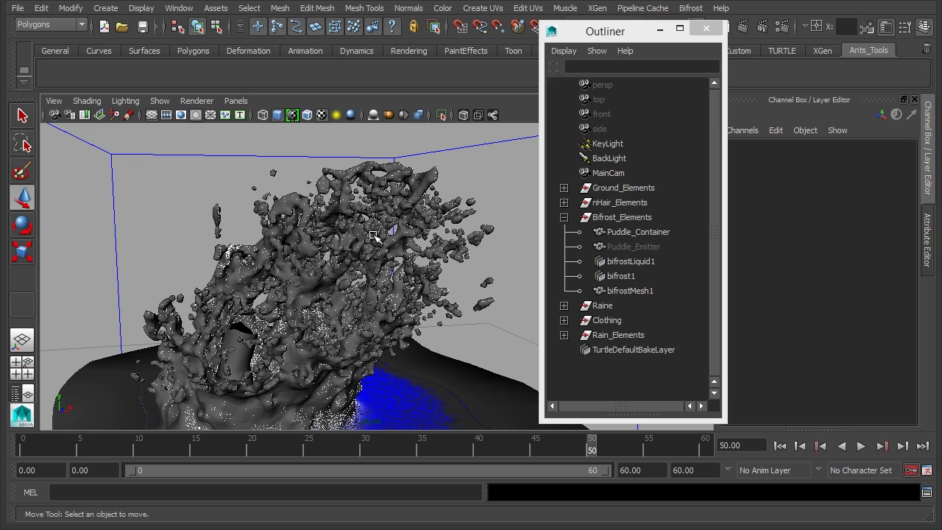
left_click_drag(339, 261, 229, 203, "alt")
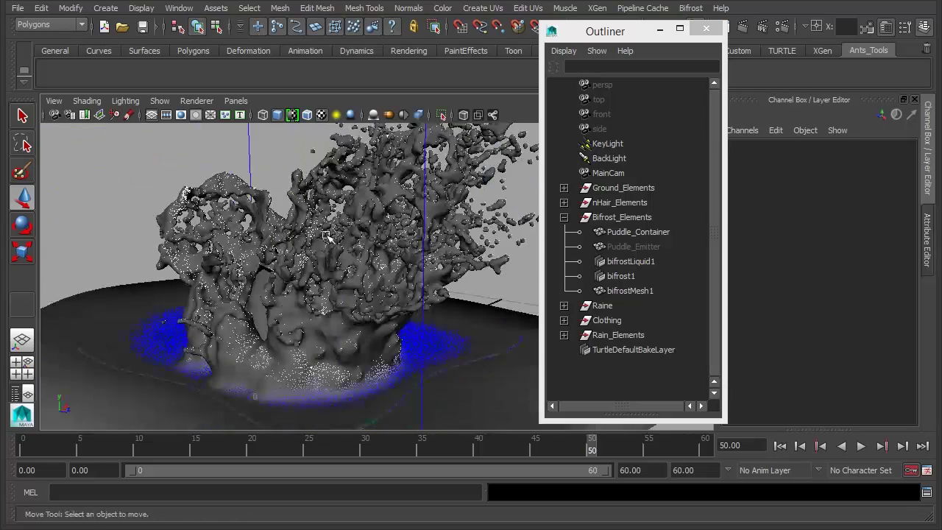
right_click_drag(230, 202, 422, 279, "alt")
left_click_drag(421, 280, 404, 188, "alt")
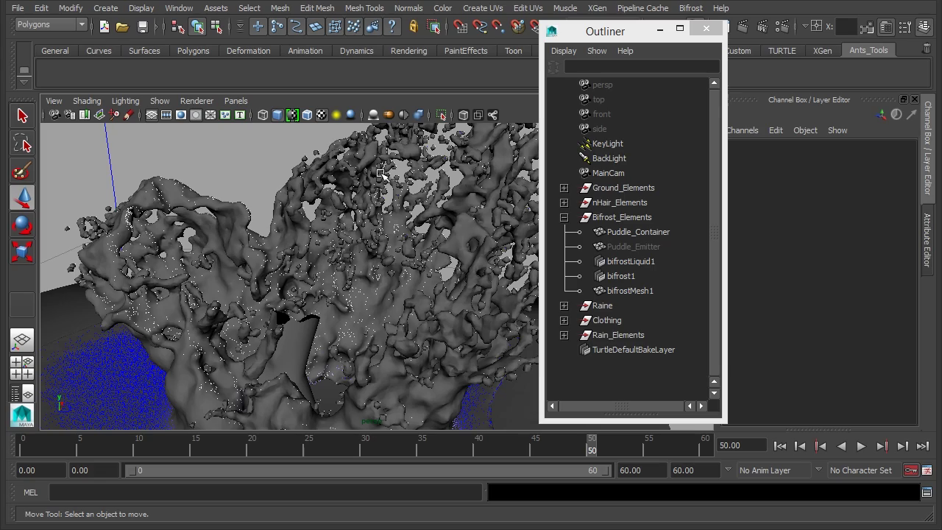
- Pull back to view the whole splash and container, then nudge the Outliner window aside
right_click_drag(346, 196, 287, 250, "alt")
left_click_drag(287, 250, 266, 276, "alt")
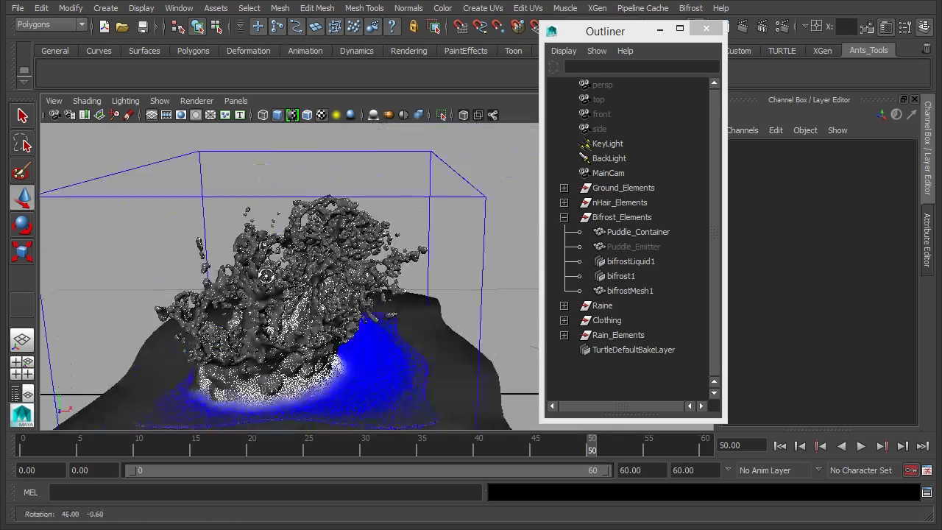
right_click_drag(266, 276, 316, 280, "alt")
left_click_drag(317, 280, 379, 279, "alt")
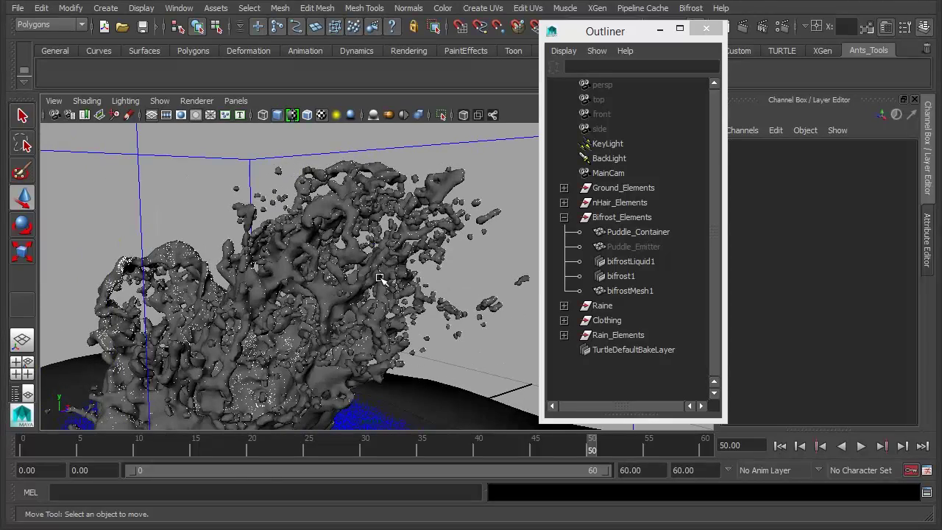
left_click_drag(383, 192, 315, 220, "alt")
middle_click_drag(315, 221, 315, 235, "alt")
right_click_drag(315, 236, 420, 259, "alt")
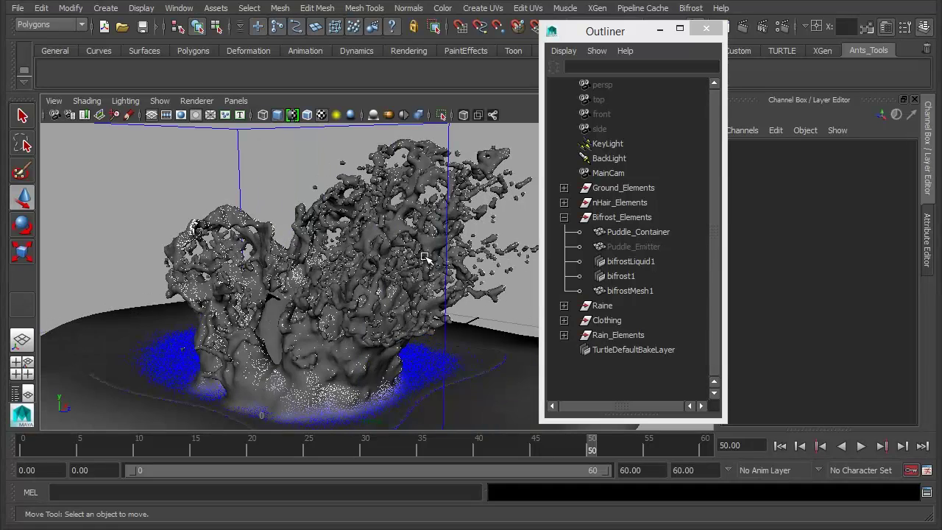
left_click_drag(414, 246, 369, 252, "alt")
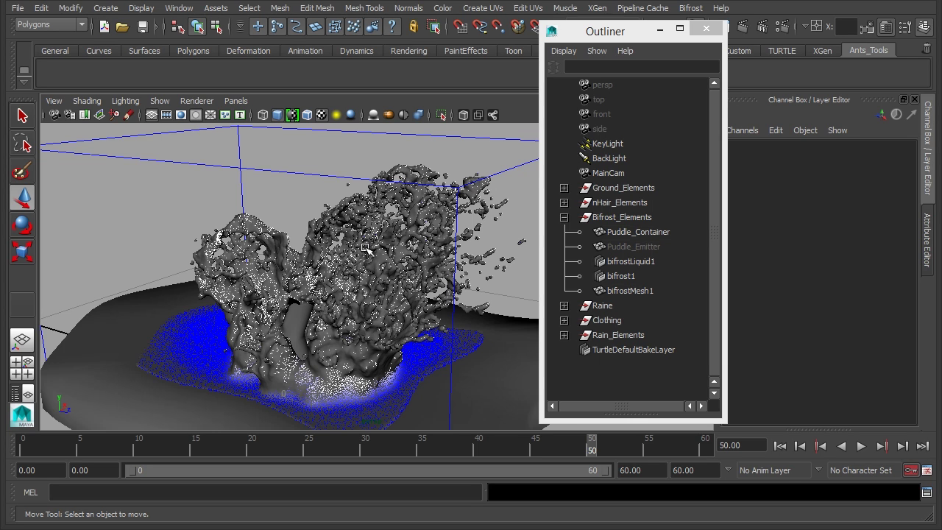
mouse_move(392, 286)
left_mouse_down("alt")
mouse_move(374, 269)
mouse_move(388, 275)
left_mouse_up("alt")
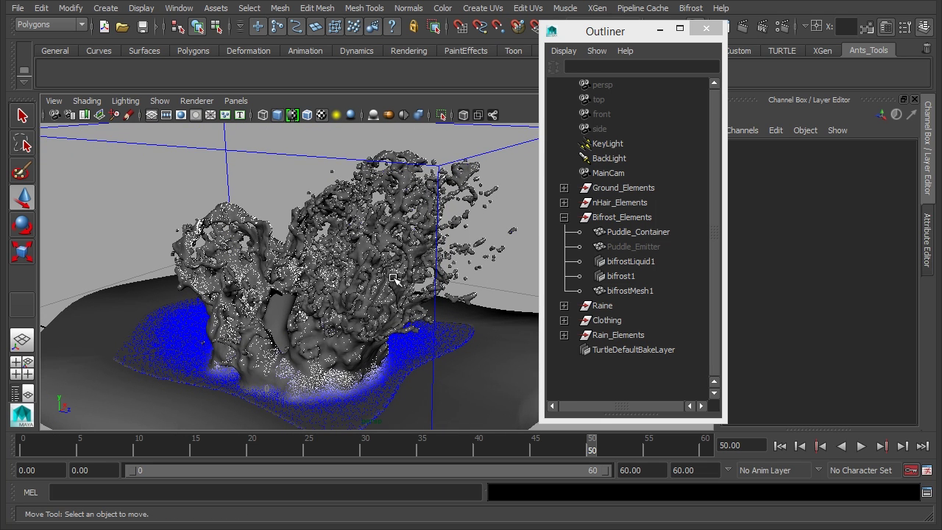
left_click_drag(624, 34, 603, 25)
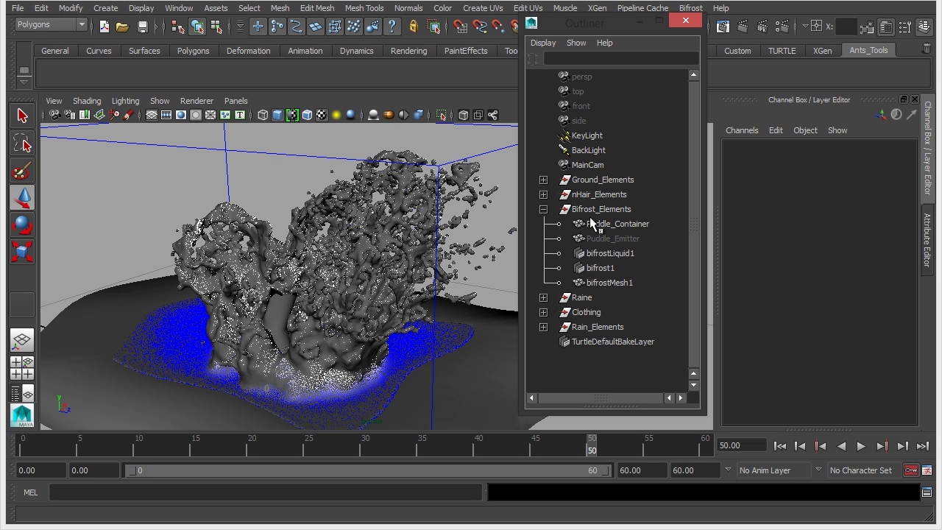
- Select bifrost1 and change Meshing Surface Radius from 1.4 to 0.9 and Droplet Radius from 1.2 to 0.25
left_click(619, 269)
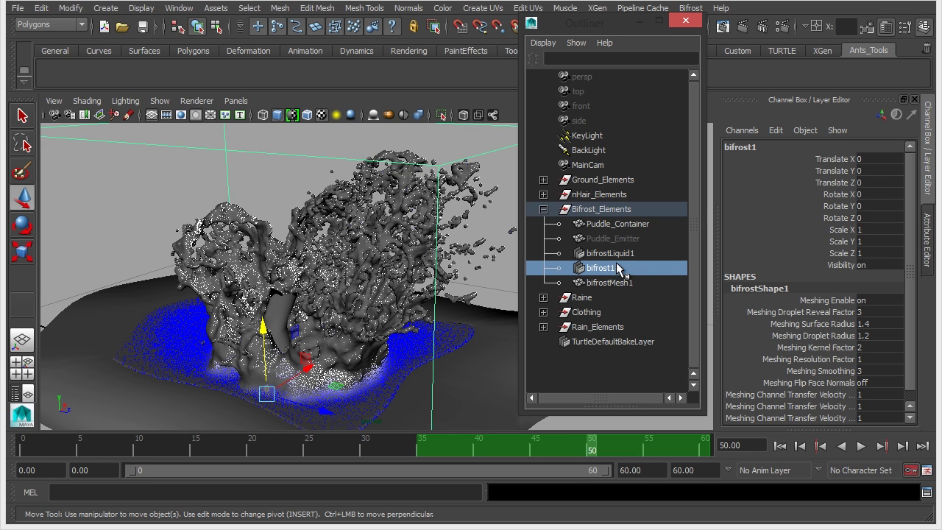
left_click_drag(911, 254, 913, 287)
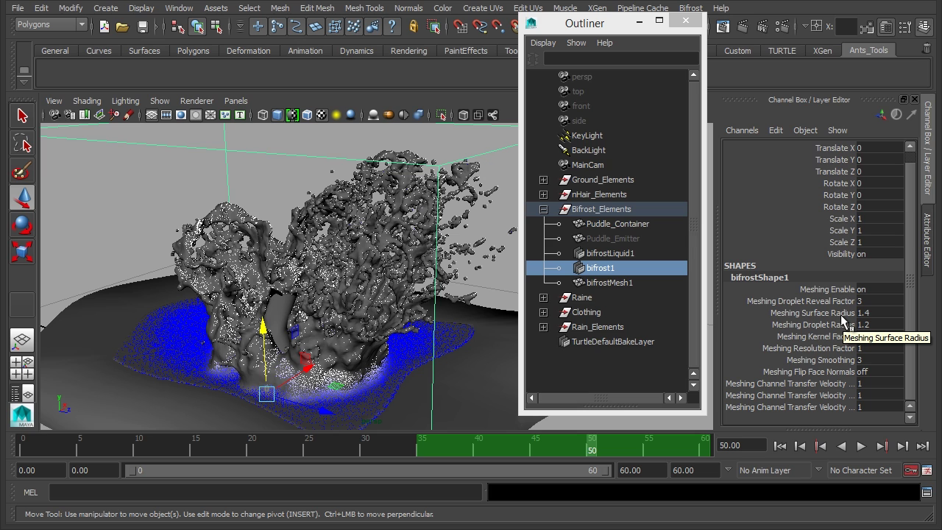
left_click(877, 313)
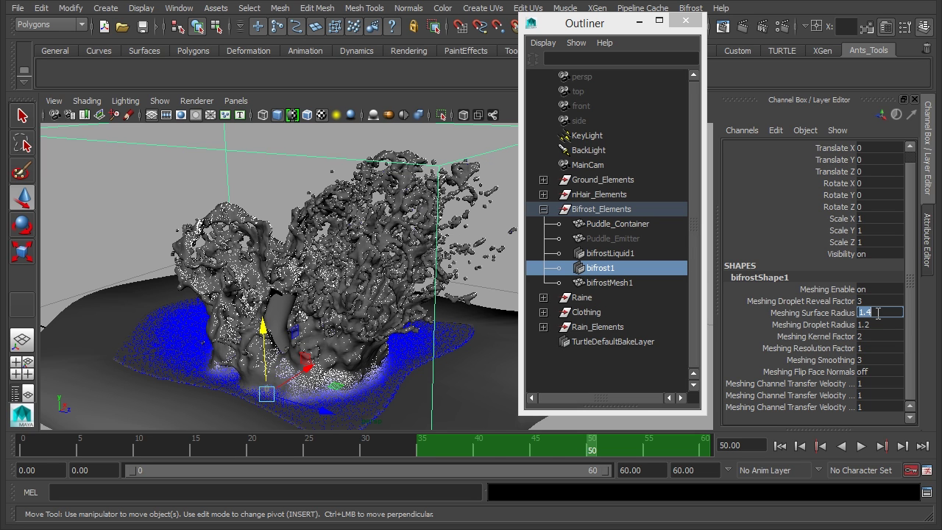
type(".9")
double_click(875, 324)
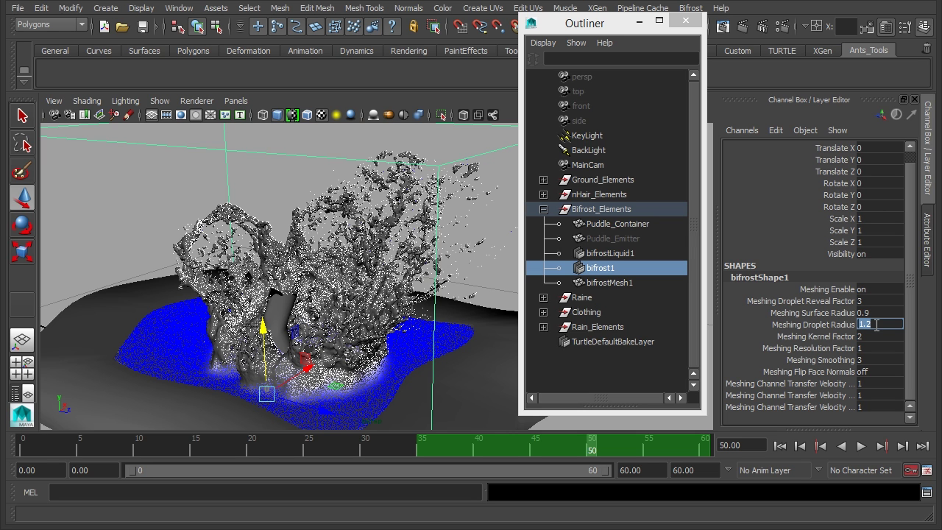
type("0.25")
key("Return")
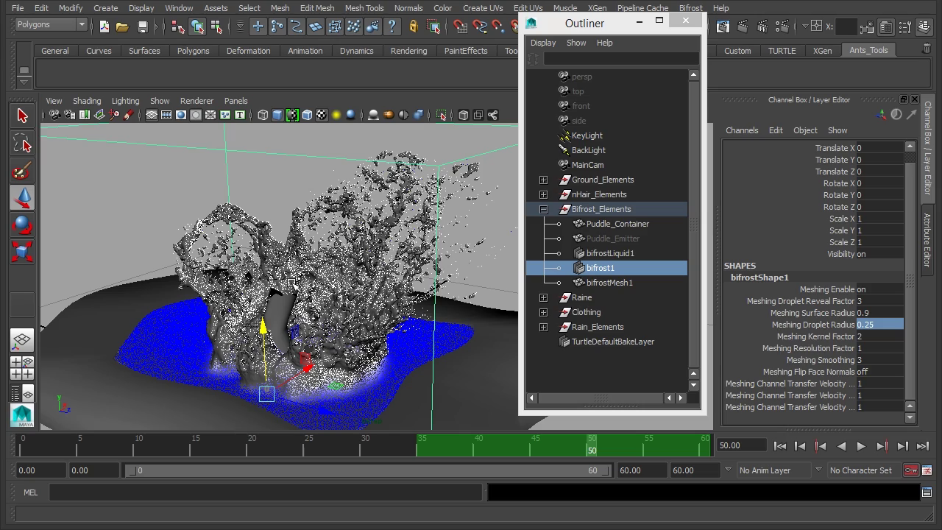
left_click(444, 322)
left_click_drag(422, 304, 461, 310, "alt")
scroll(415, 290, "up", 5)
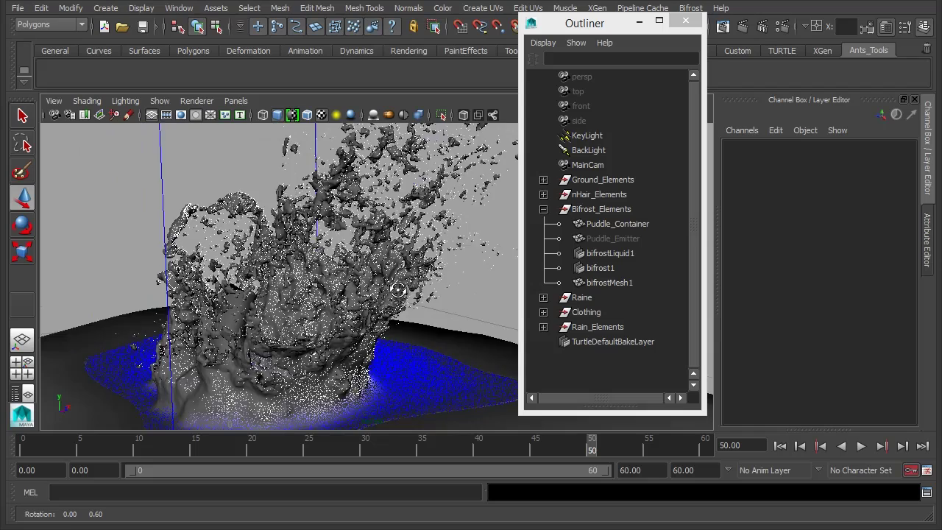
scroll(402, 299, "up", 6)
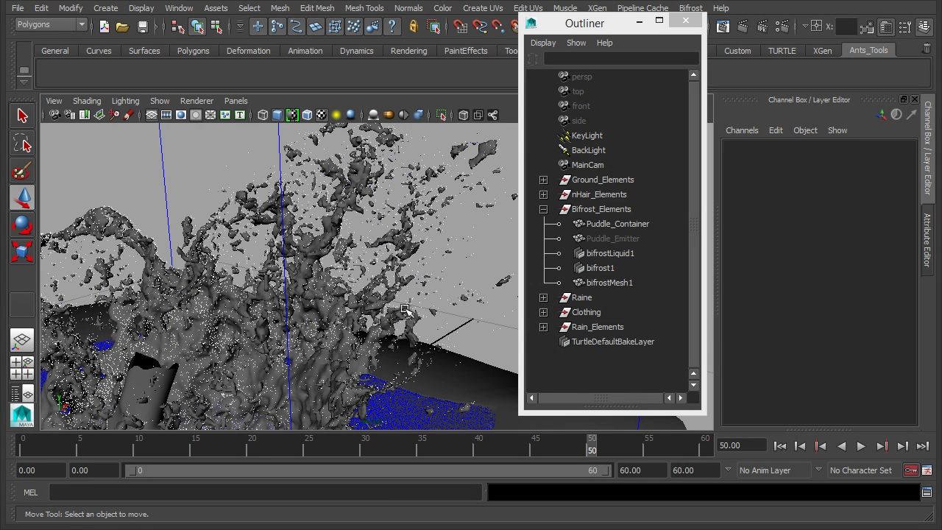
scroll(401, 243, "up", 8)
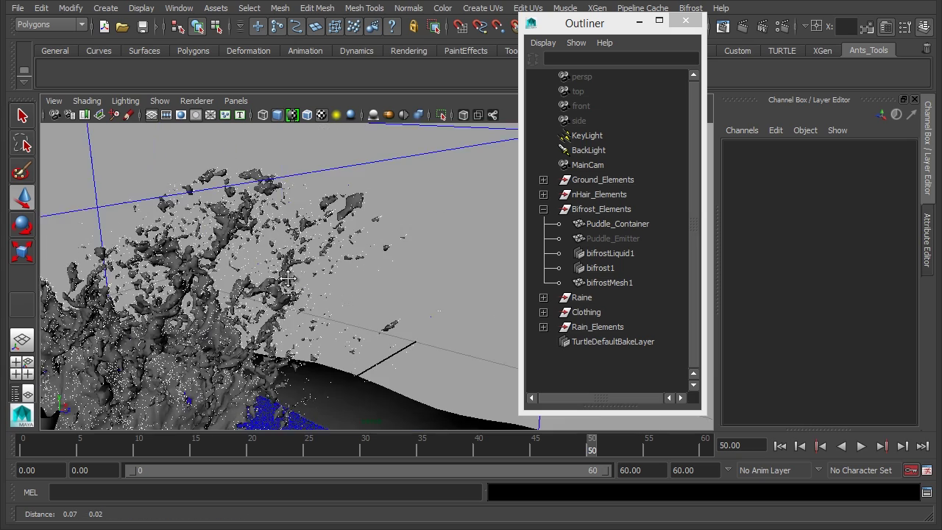
scroll(339, 229, "up", 8)
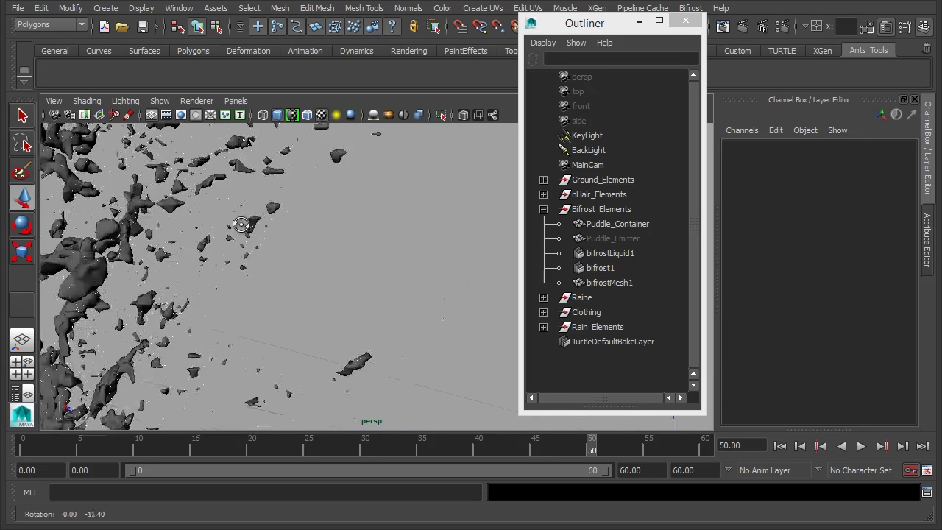
scroll(351, 253, "up", 8)
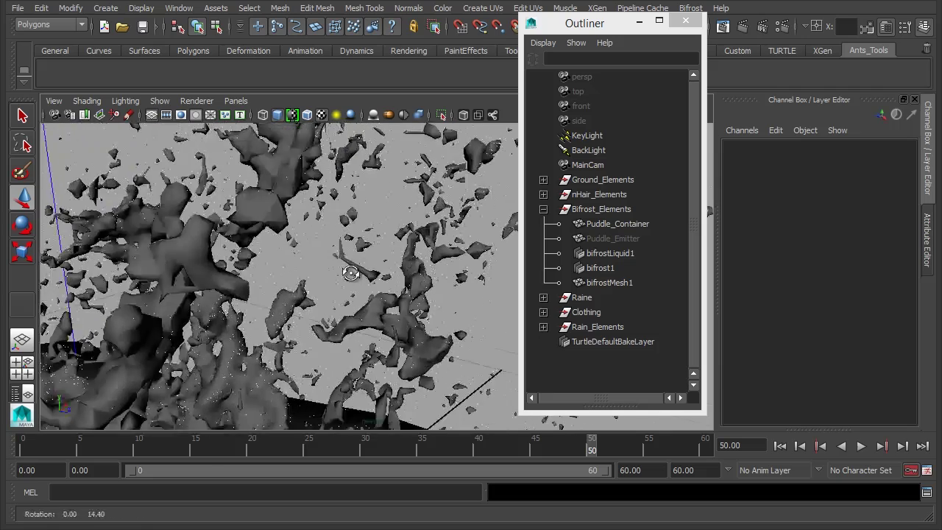
scroll(248, 220, "up", 3)
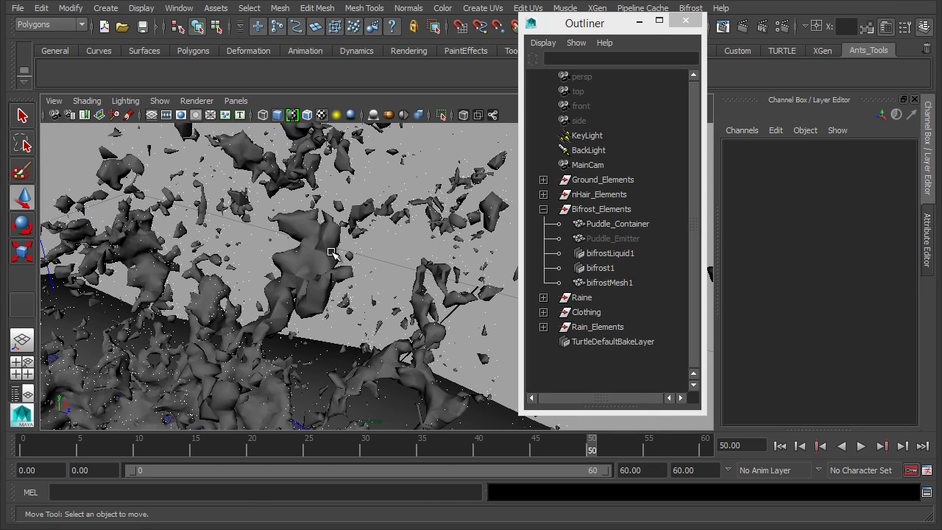
left_click(622, 268)
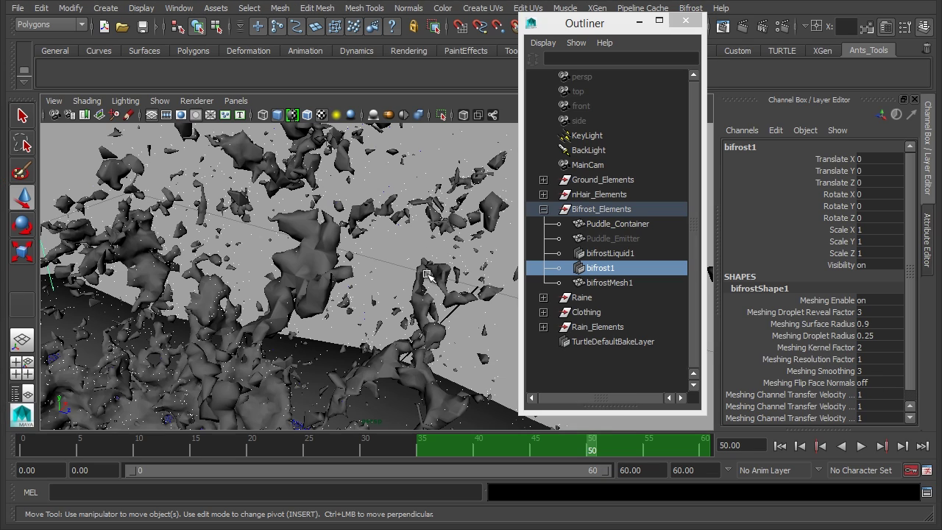
middle_click_drag(423, 278, 390, 271, "alt")
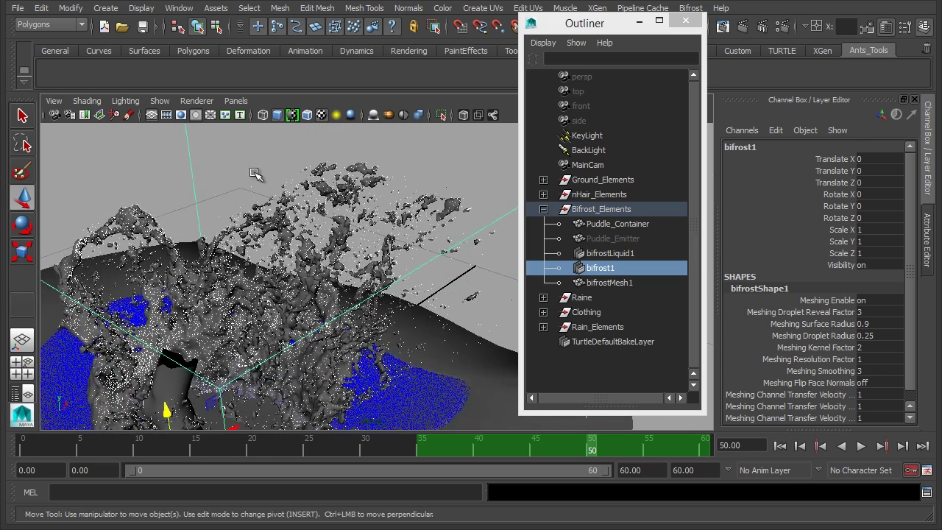
- Select bifrost1 and set its Meshing Enable to 0, leaving only droplet particles
left_click(385, 273)
left_click_drag(384, 274, 367, 281, "alt")
left_click(618, 268)
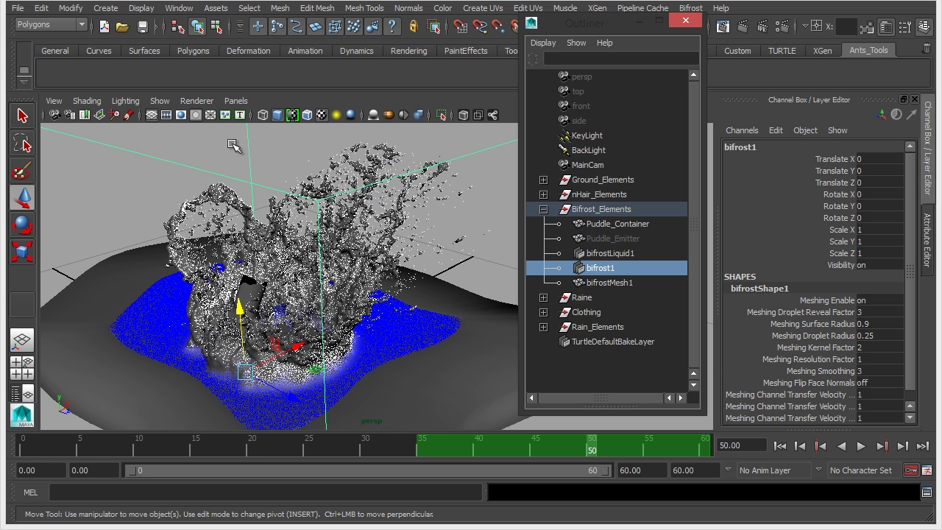
left_click_drag(291, 177, 331, 192, "alt")
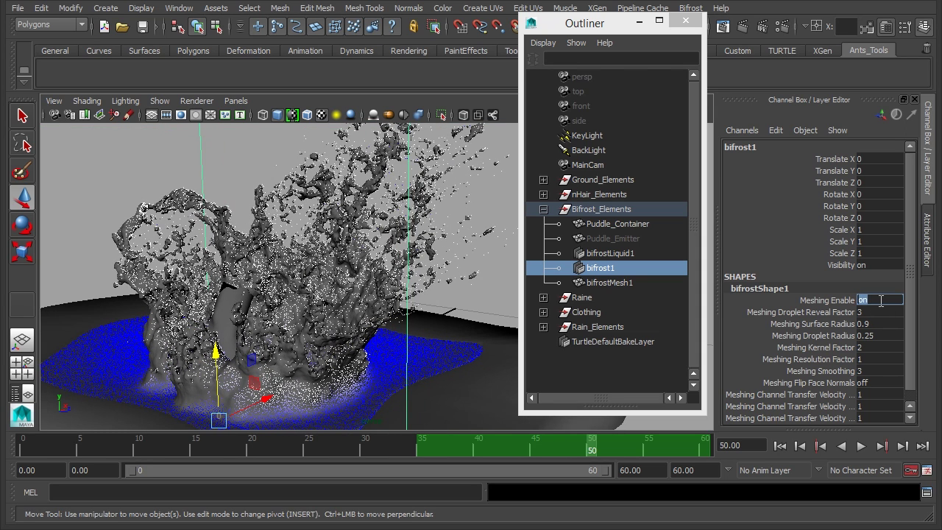
type("0")
key("Return")
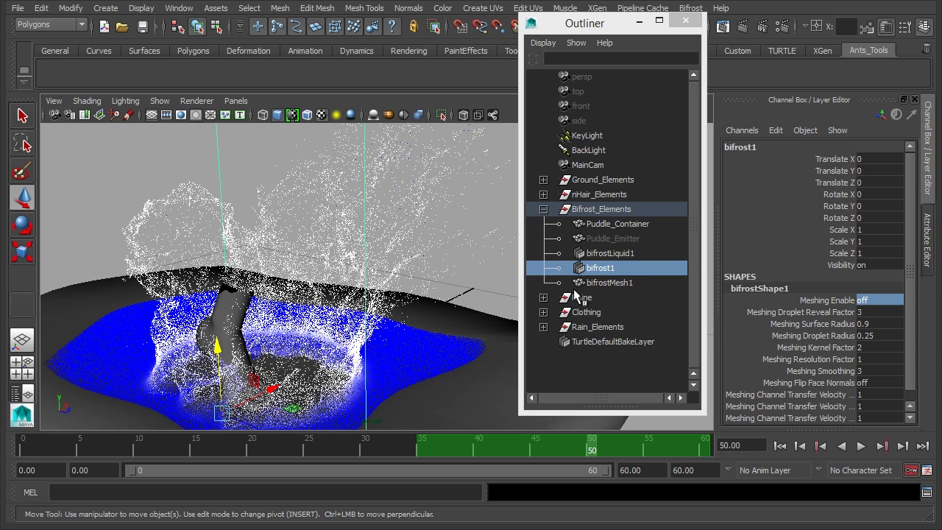
left_click(637, 253)
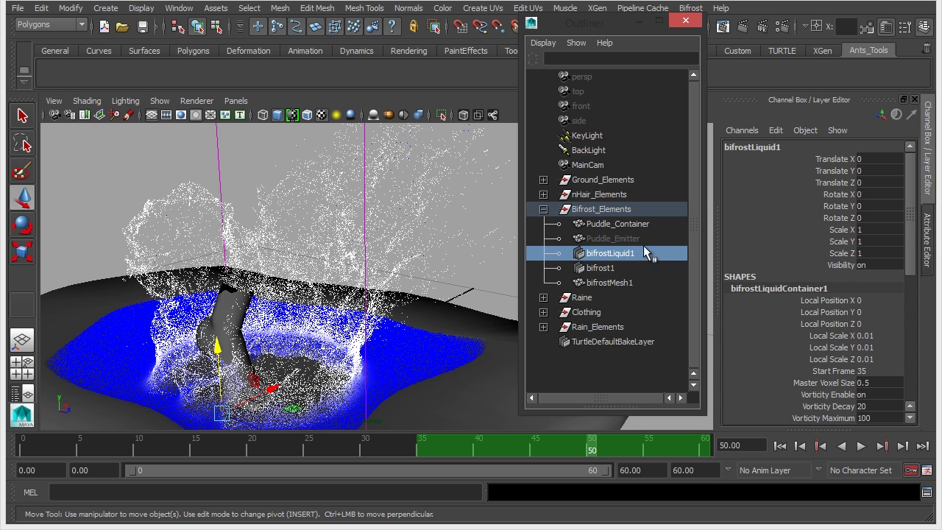
scroll(768, 189, "down", 5)
scroll(767, 189, "down", 1)
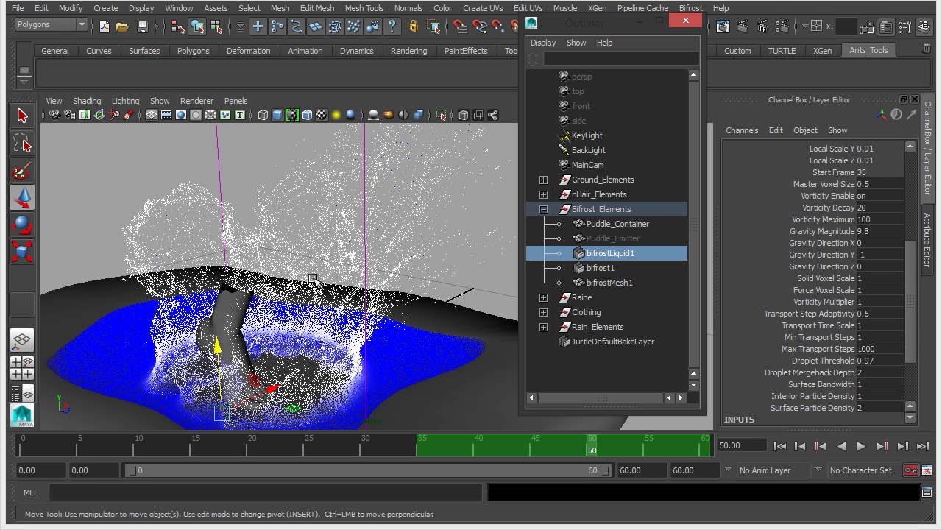
left_click_drag(313, 280, 351, 266, "alt")
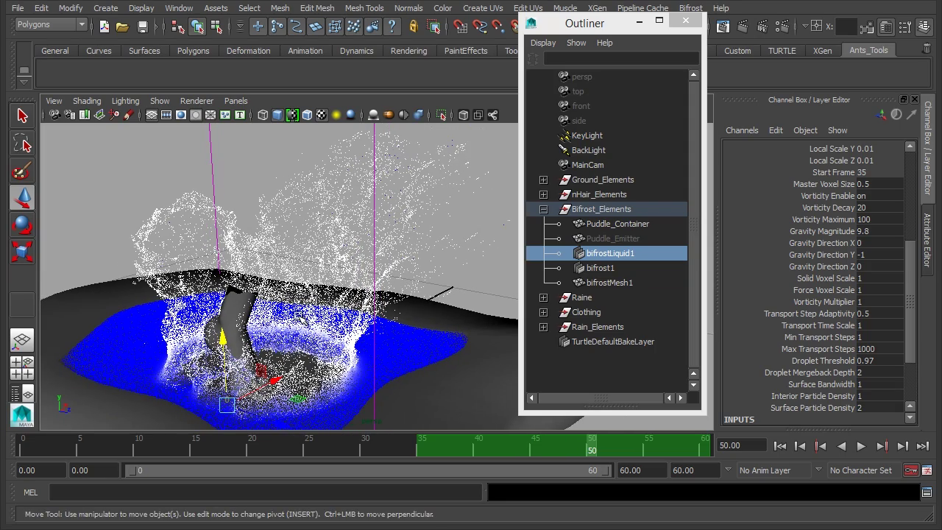
left_click_drag(620, 25, 559, 23)
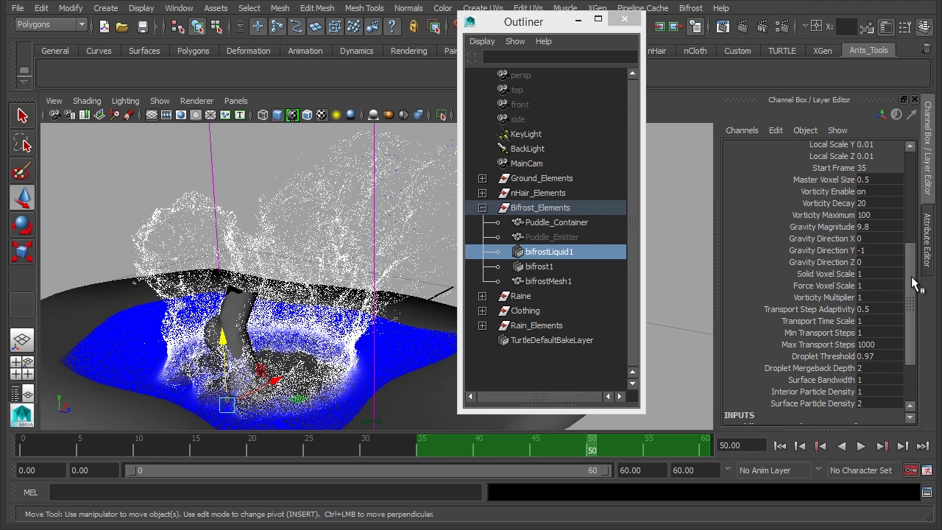
scroll(917, 283, "down", 1)
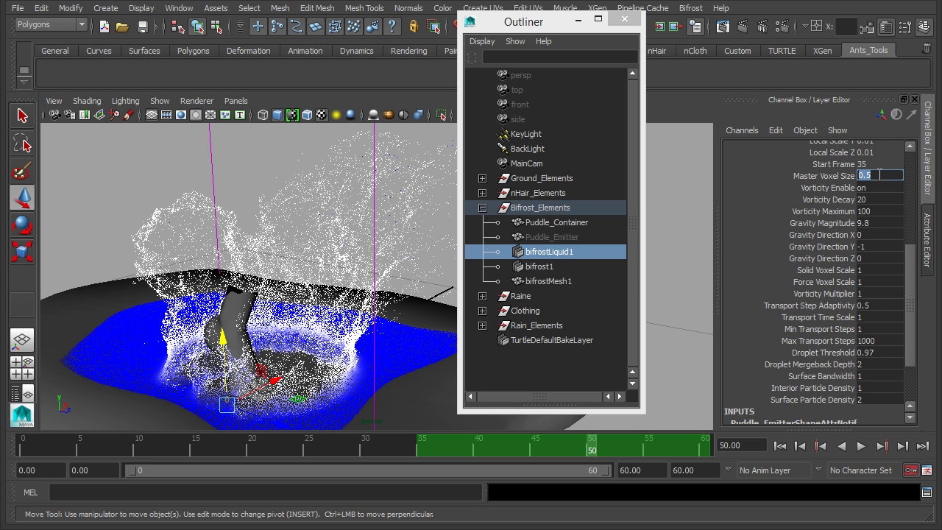
left_click(571, 268)
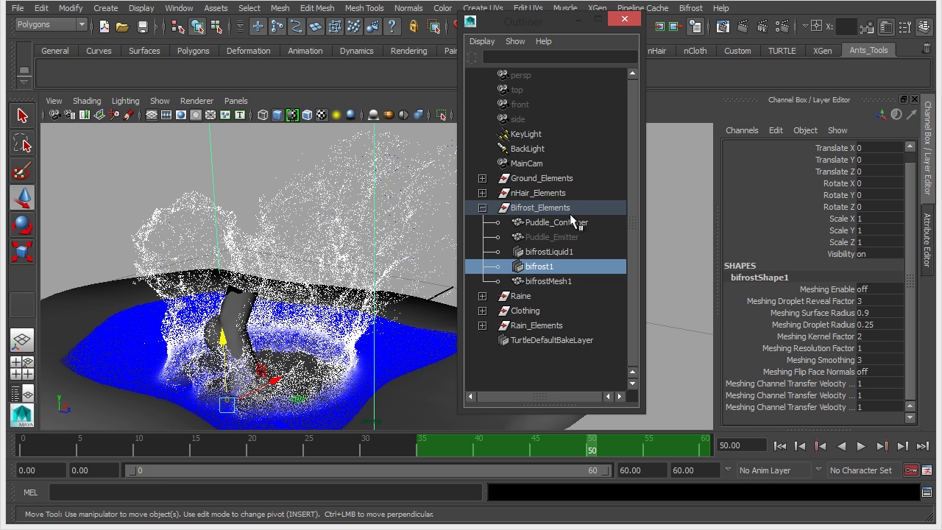
- Select bifrostLiquid1 and scroll its channels to Droplet Threshold 0.97 and Mergeback Depth 2
left_click(575, 246)
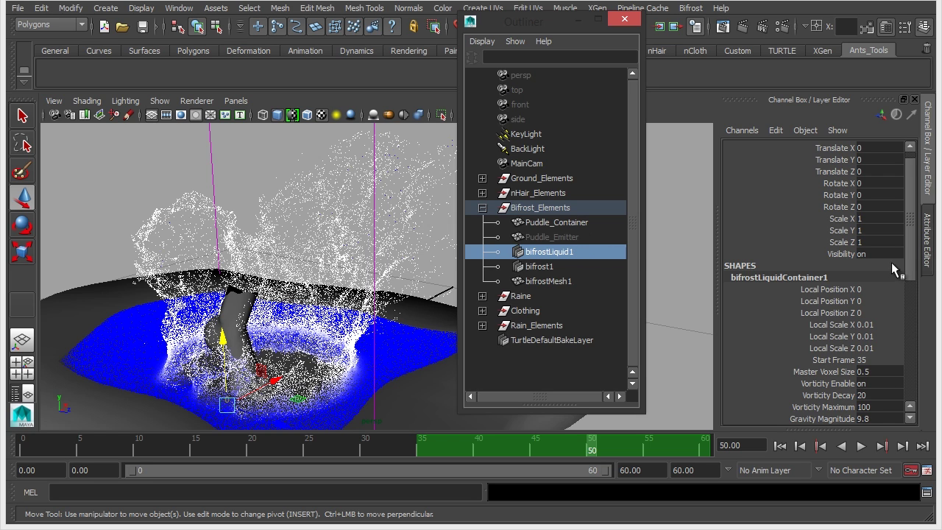
left_click_drag(908, 211, 910, 341)
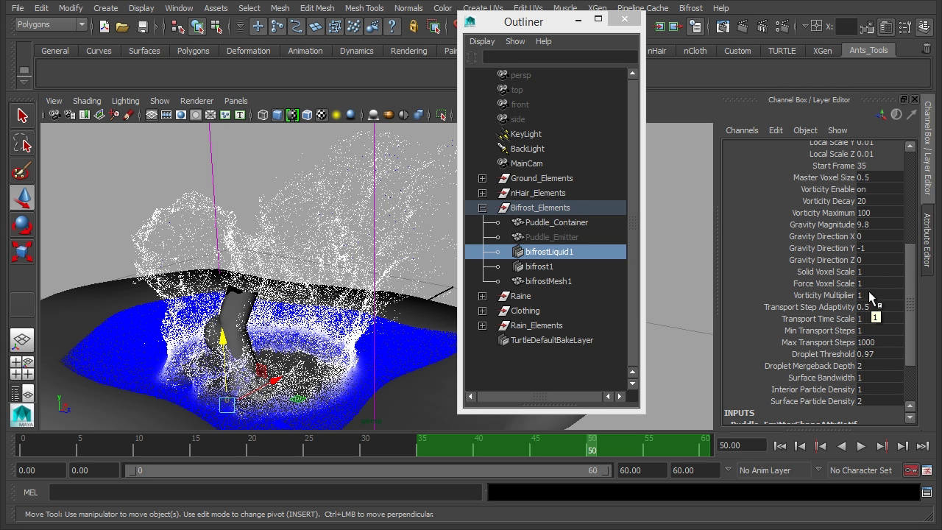
scroll(870, 291, "down", 1)
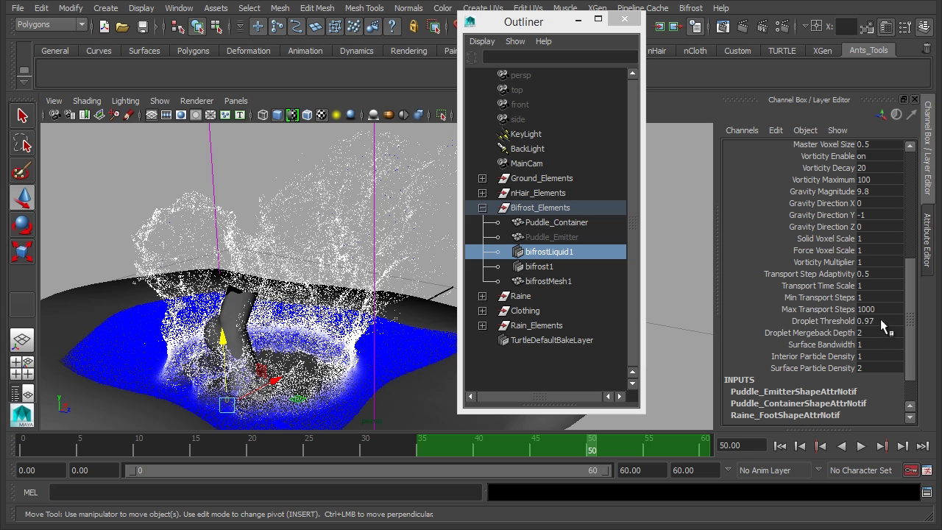
- Enter Droplet Threshold 0.5 and Droplet Mergeback Depth 1 for bifrostLiquid1, then scroll the list up
double_click(871, 321)
double_click(882, 321)
type("0.5")
key("Return")
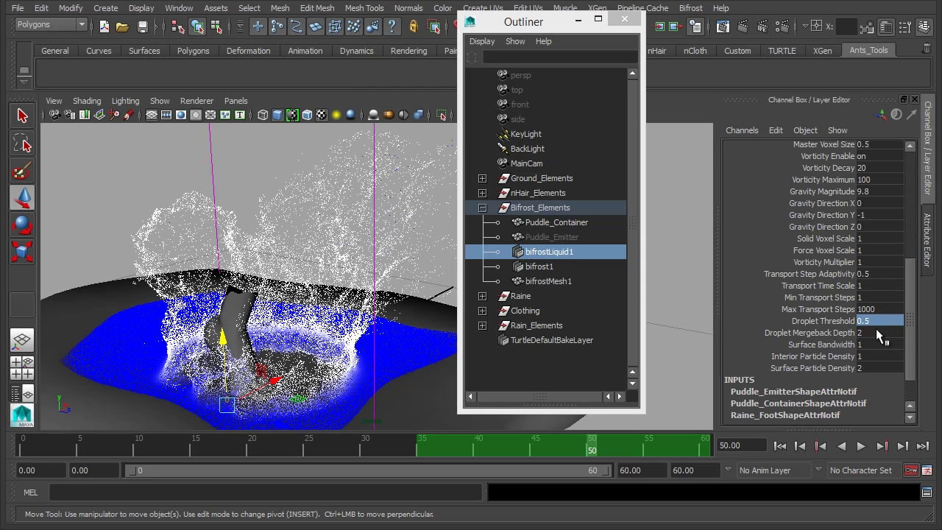
left_click(879, 332)
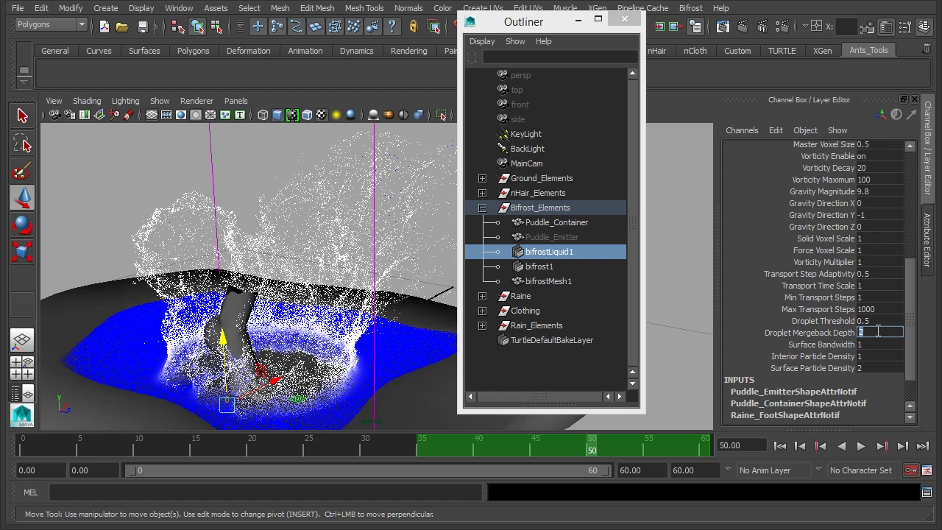
type("1")
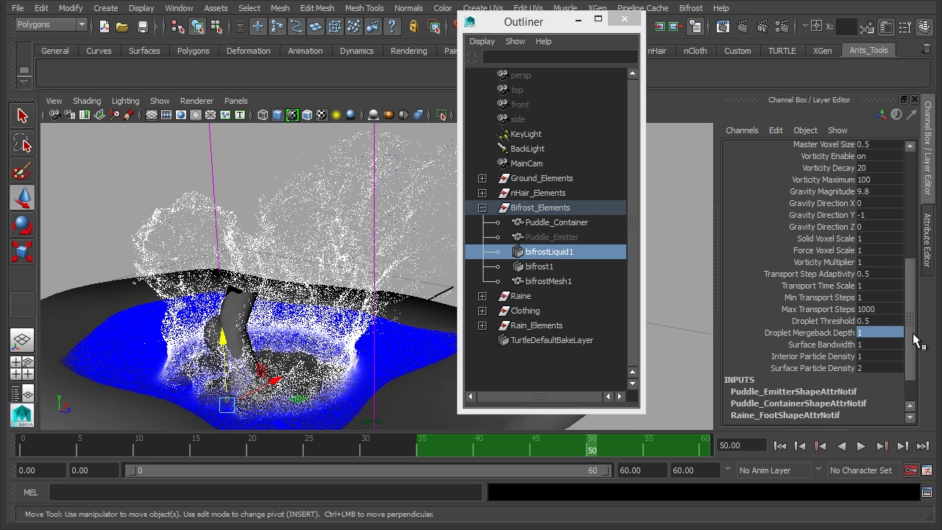
mouse_move(915, 340)
left_mouse_down()
mouse_move(913, 307)
mouse_move(910, 333)
left_mouse_up()
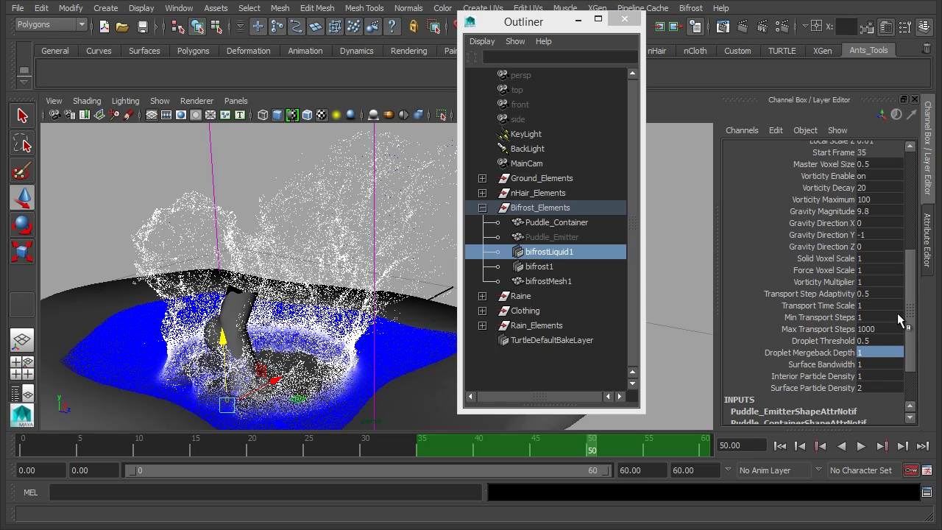
mouse_move(911, 318)
left_mouse_down()
mouse_move(912, 289)
mouse_move(912, 315)
left_mouse_up()
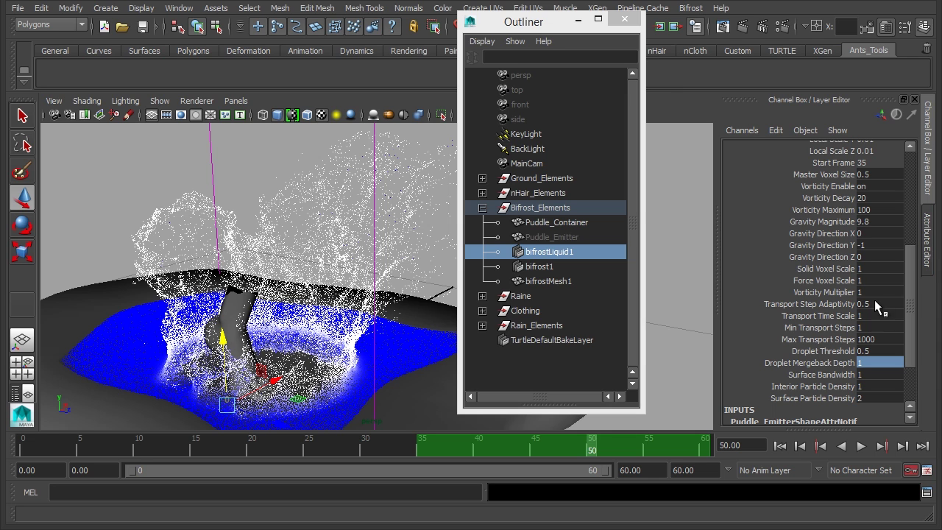
- Shift the Outliner left and show bifrostLiquidContainer1 in the Attribute Editor
left_click_drag(538, 23, 480, 41)
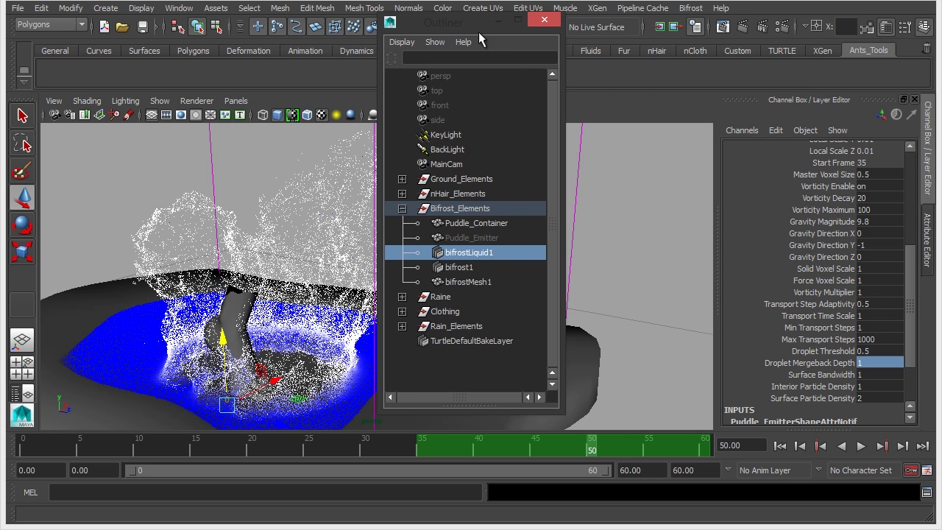
left_click(930, 225)
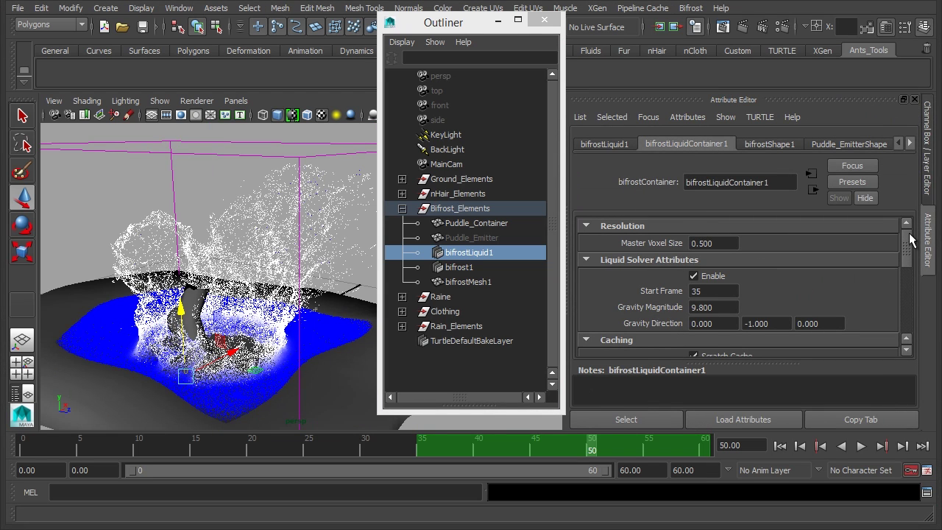
left_click_drag(910, 231, 911, 265)
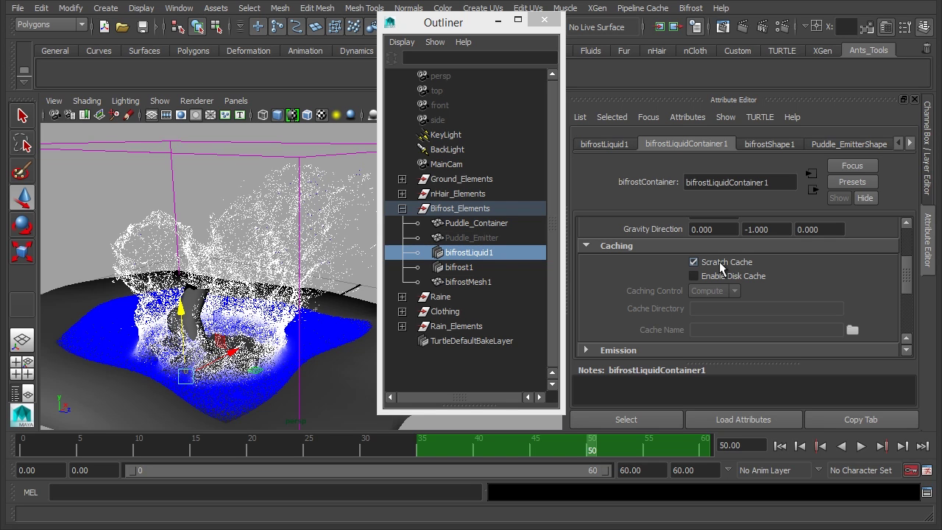
- Collapse Caching and briefly expand the Vorticity and Acceleration sections to review them
left_click(735, 245)
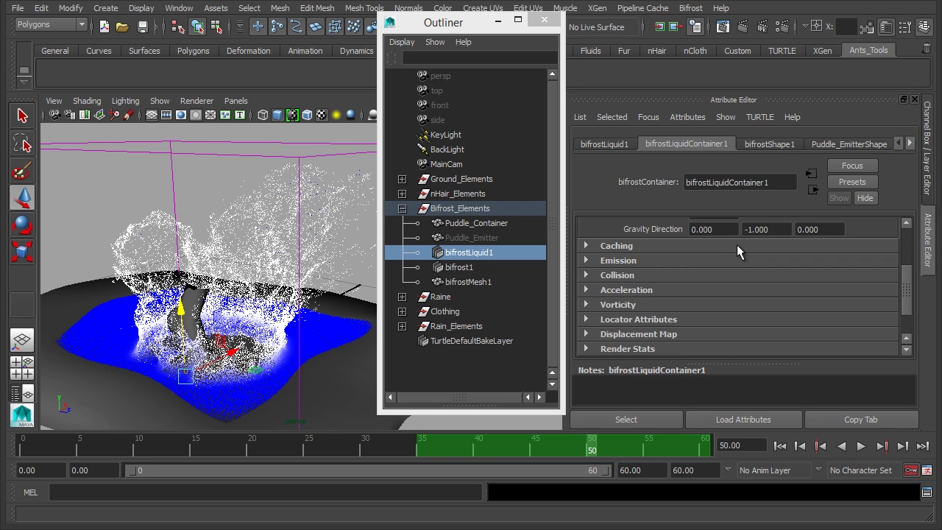
scroll(617, 295, "down", 2)
left_click(618, 262)
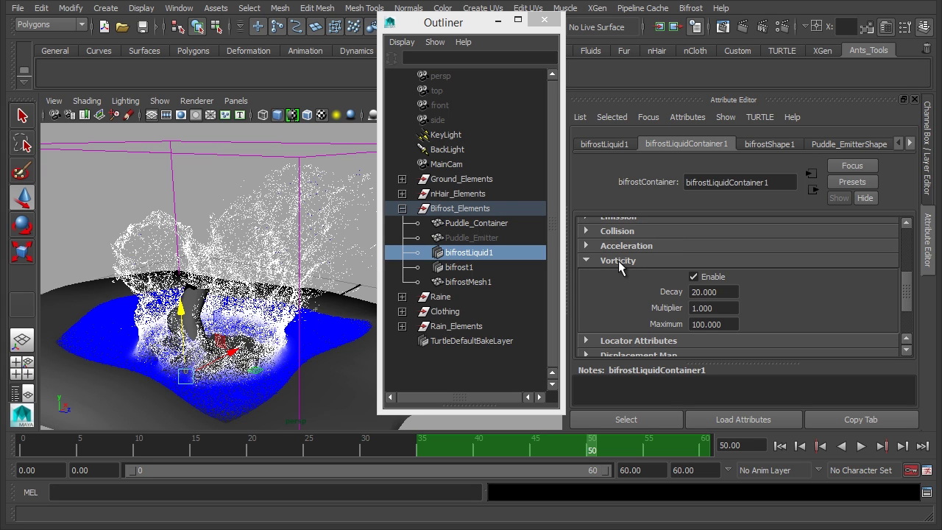
left_click(619, 262)
left_click(627, 245)
left_click(628, 245)
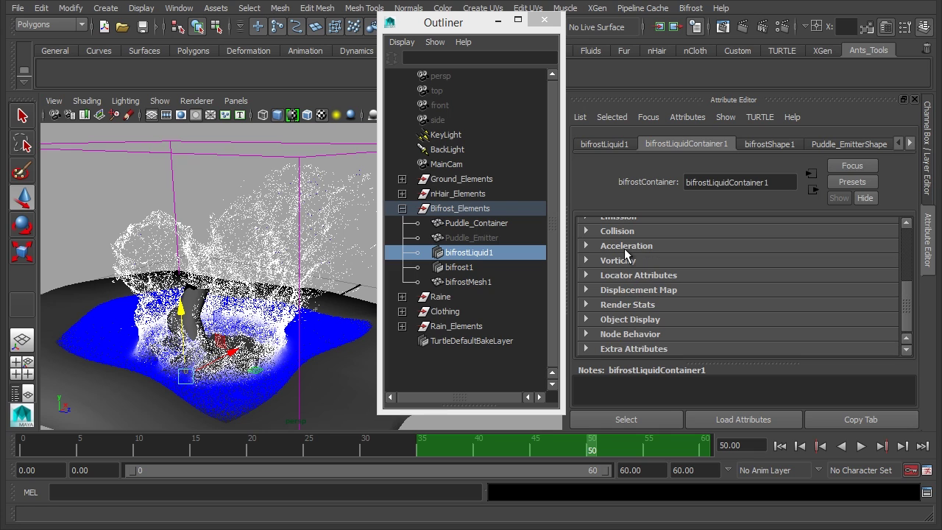
scroll(632, 253, "up", 5)
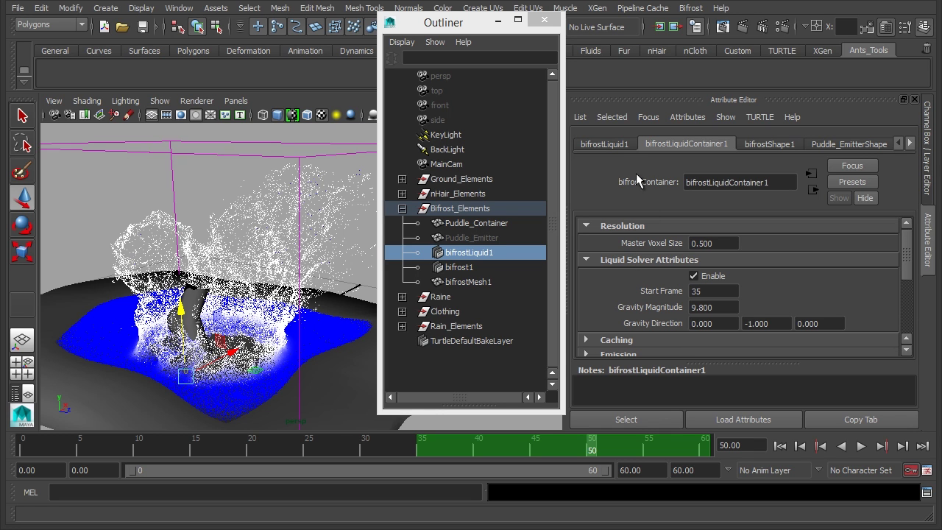
- Show the bifrostShape1 settings and select bifrost1 in the Outliner
left_click(781, 146)
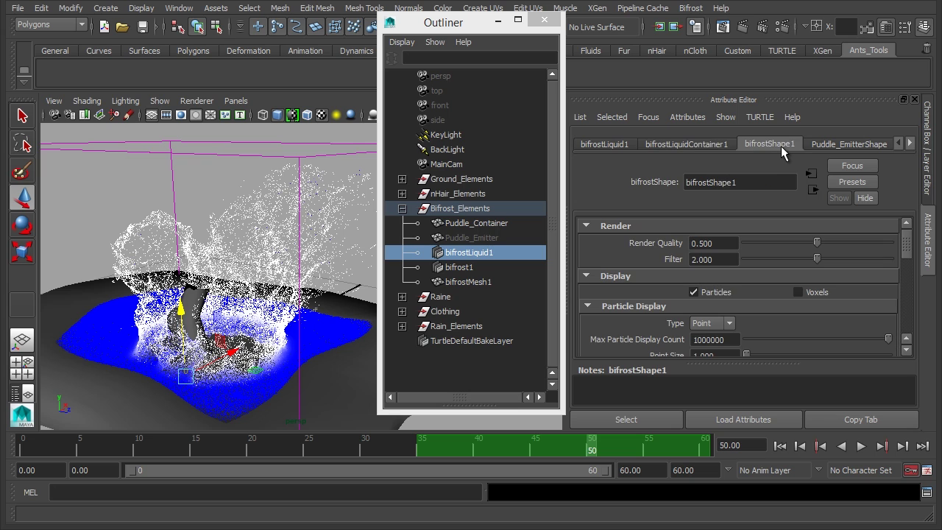
left_click(463, 270)
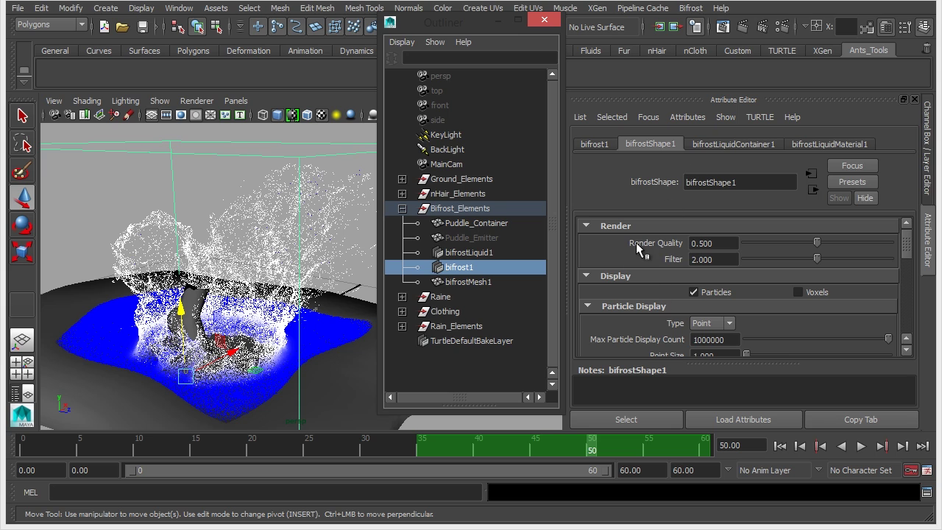
scroll(639, 252, "down", 2)
scroll(639, 252, "down", 4)
scroll(639, 254, "up", 4)
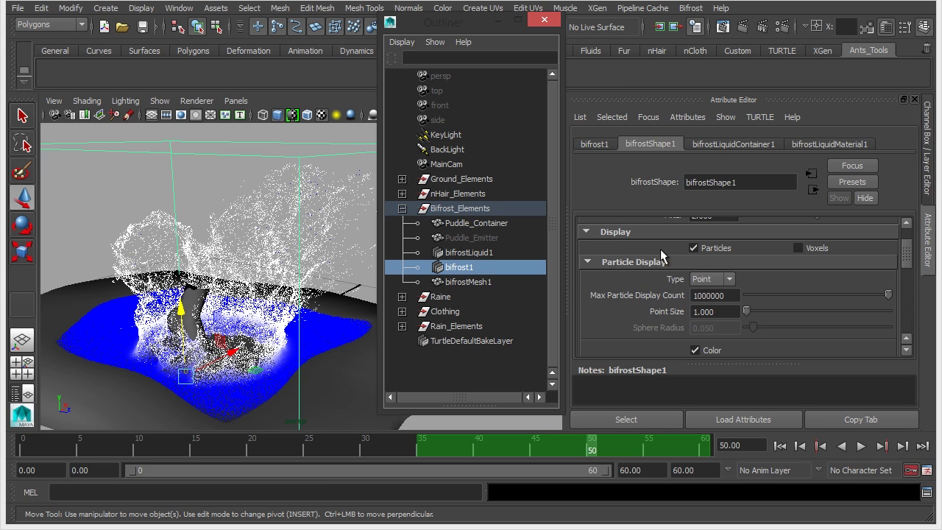
- Toggle Particles display off and on twice, leaving the particles visible
left_click(706, 251)
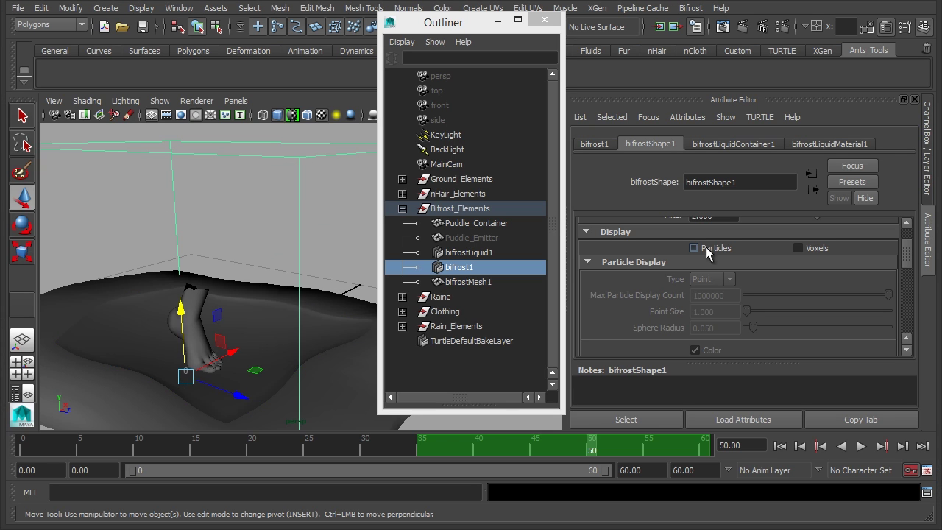
left_click(706, 251)
left_click(707, 251)
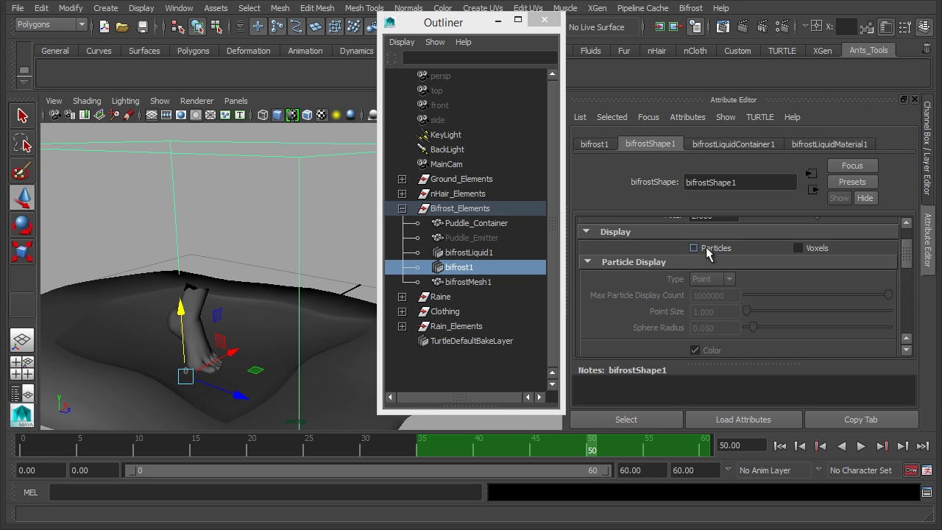
left_click(707, 251)
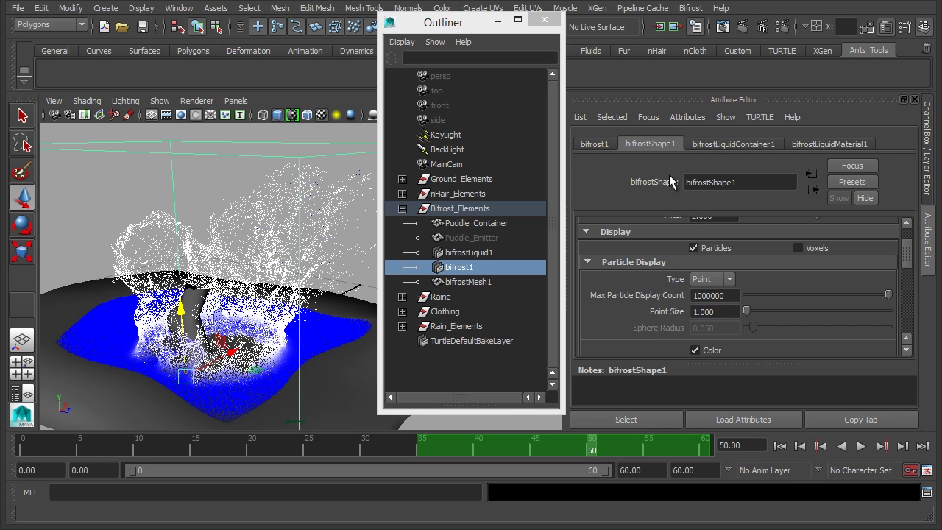
scroll(656, 214, "up", 2)
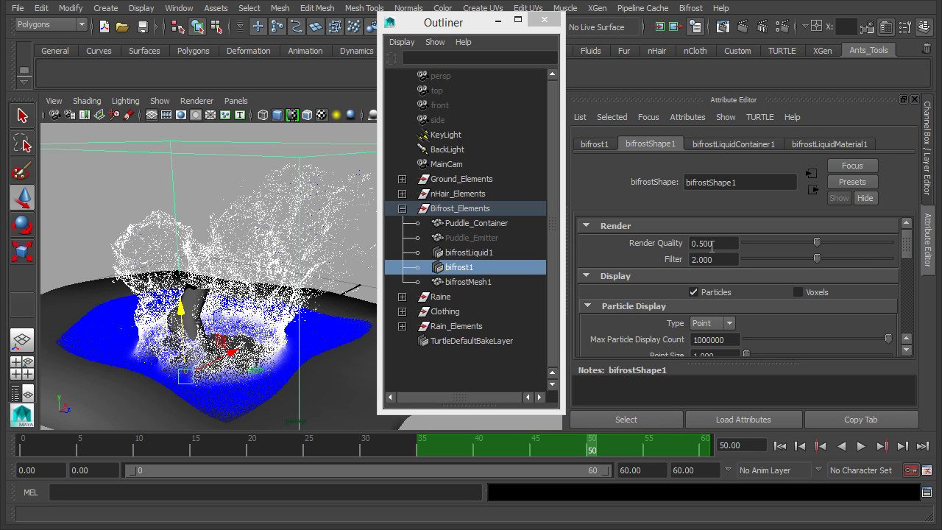
- Expand Bifrost Meshing, enable it and orbit to preview the meshed splash
scroll(749, 263, "down", 10)
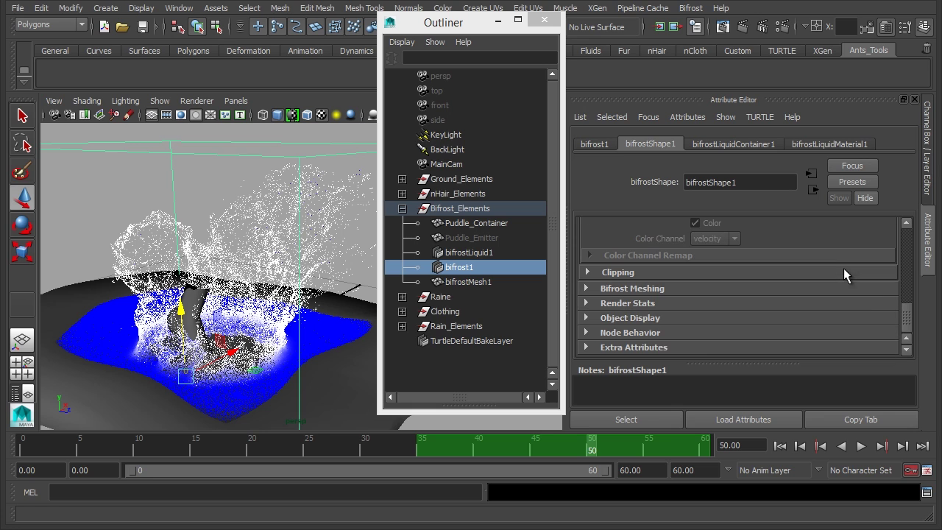
left_click(645, 288)
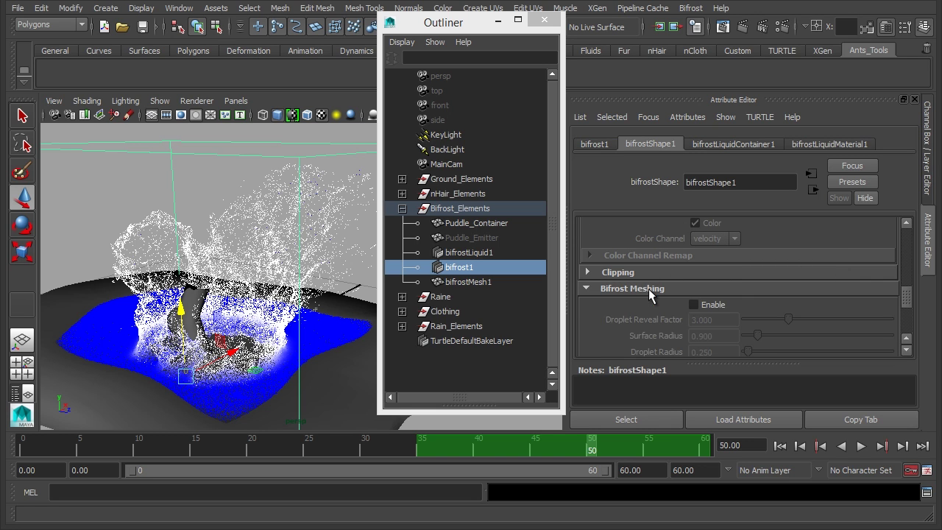
scroll(611, 276, "down", 3)
scroll(611, 273, "up", 2)
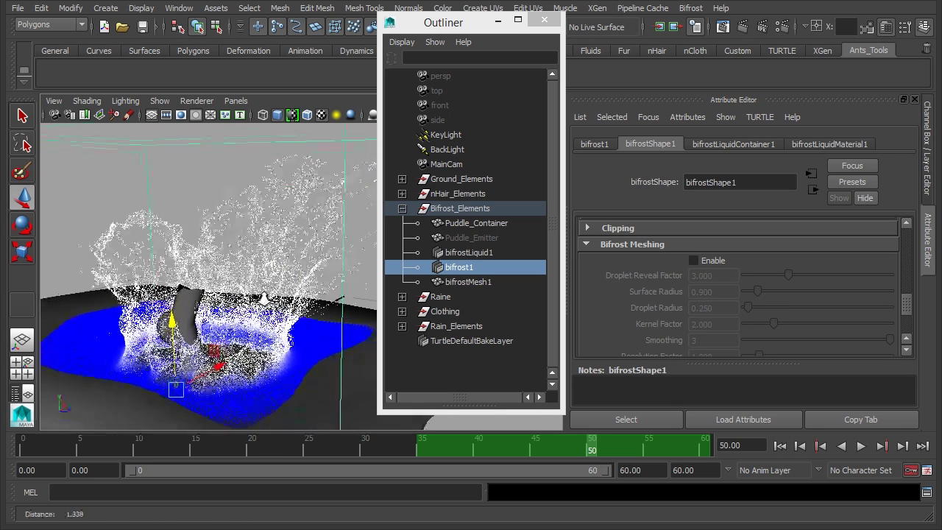
left_click(694, 262)
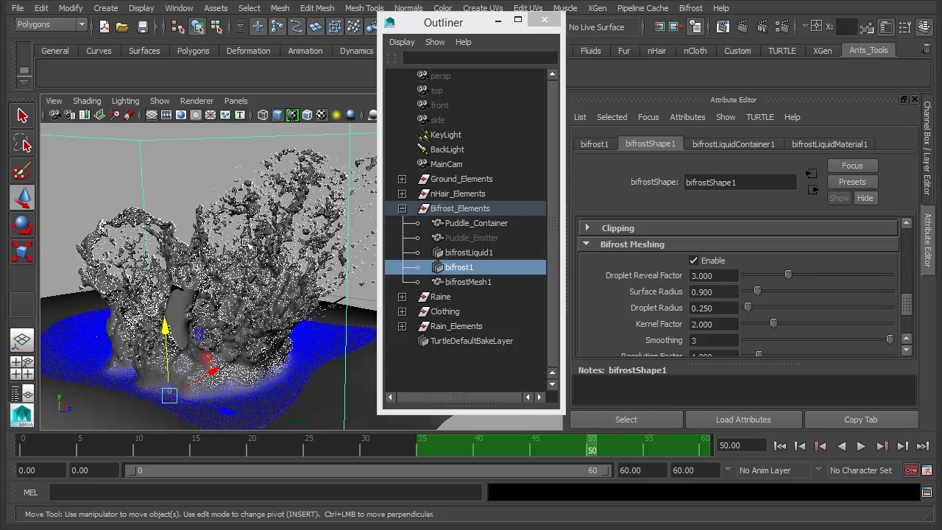
left_click_drag(290, 266, 296, 263, "alt")
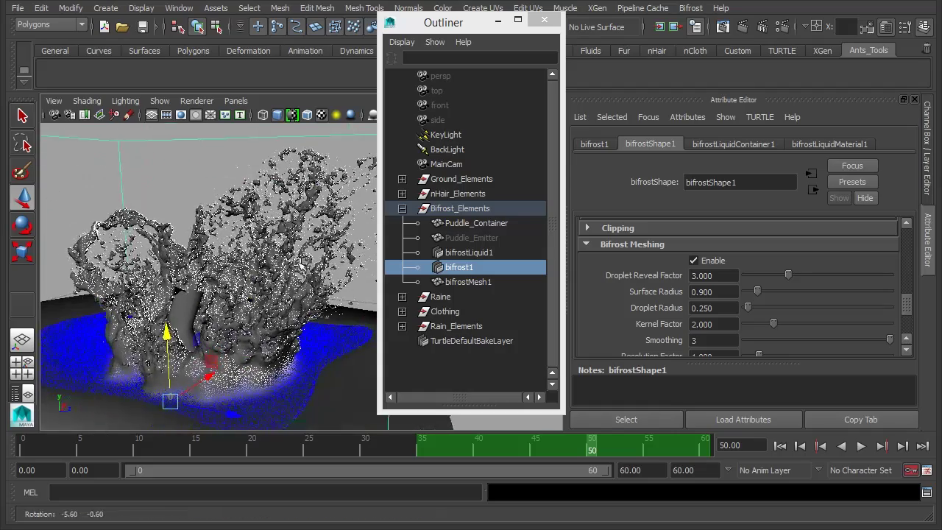
- Turn meshing back off, collapse its section and select bifrostLiquid1
left_click(703, 261)
left_click(636, 245)
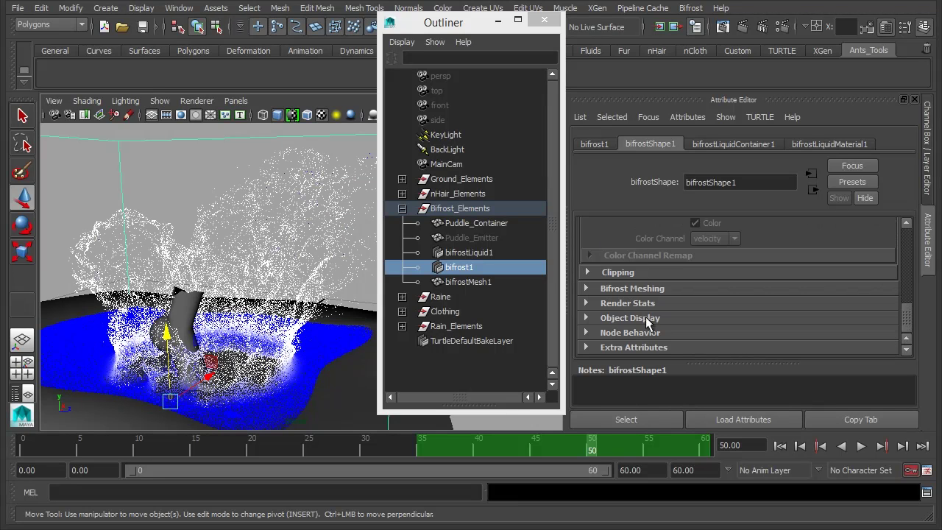
left_click(482, 254)
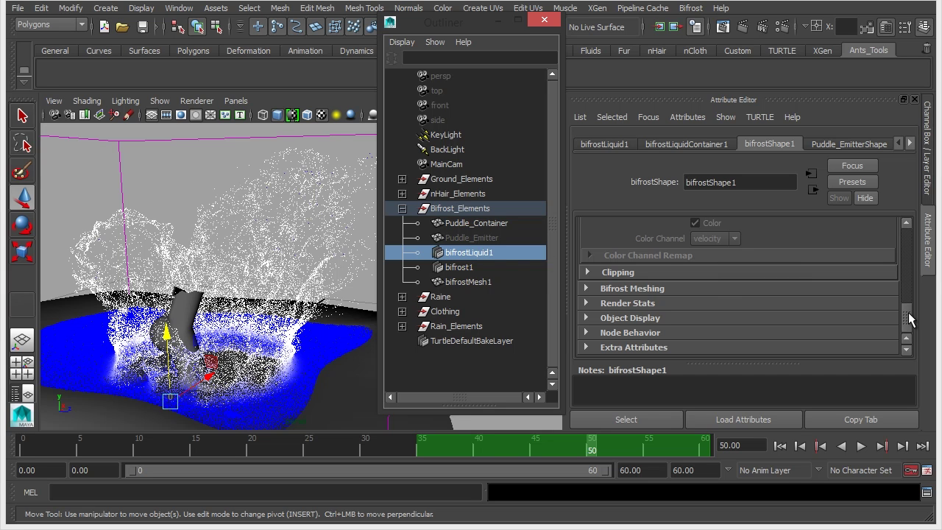
- Peek at Color Channel Remap, then collapse Particle Display and Voxel Display and scroll up
left_click_drag(910, 318, 910, 283)
left_click(676, 251)
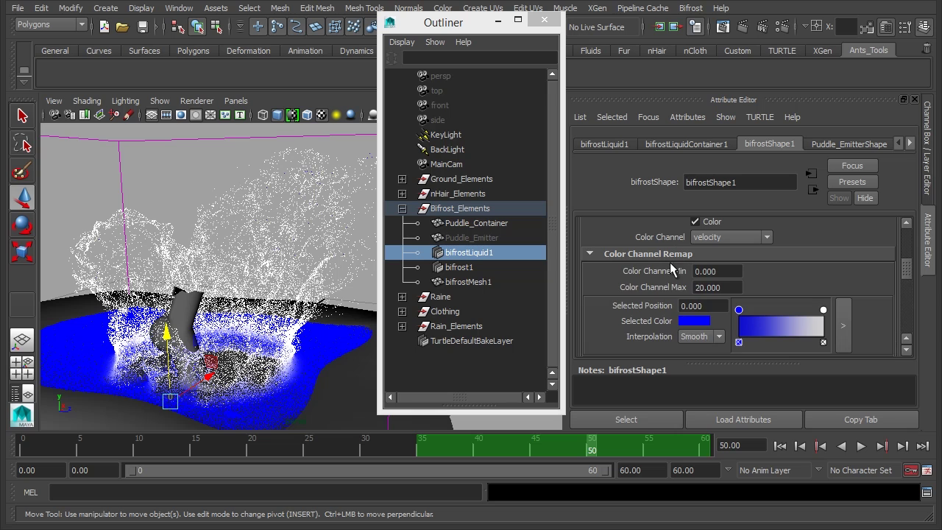
left_click(641, 253)
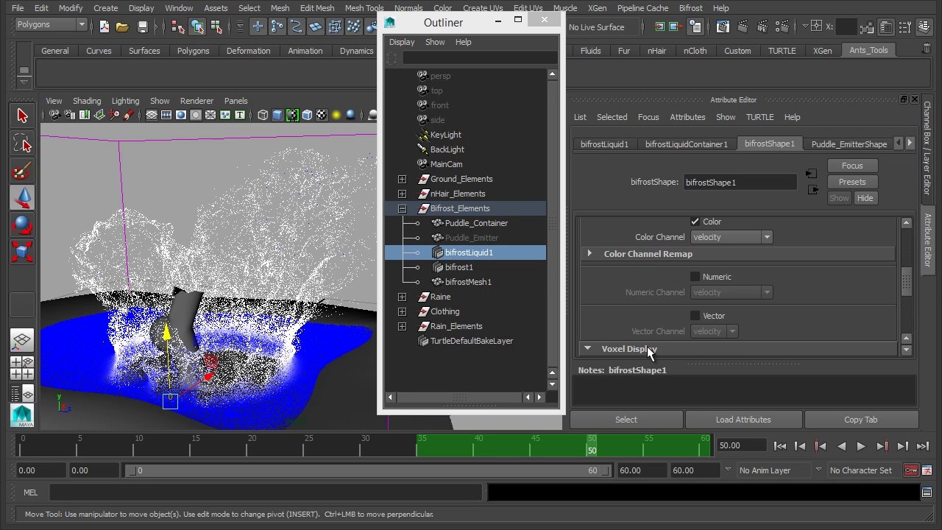
scroll(638, 252, "up", 3)
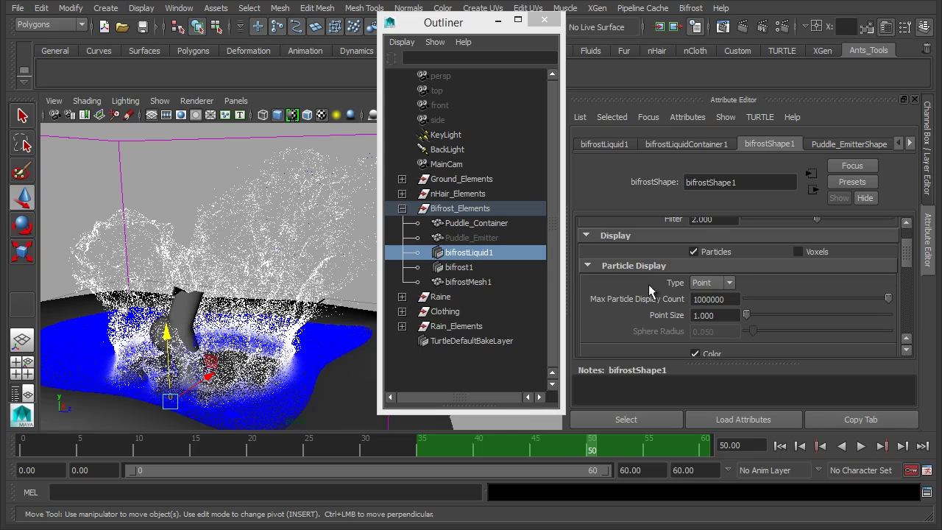
left_click(642, 269)
left_click(643, 282)
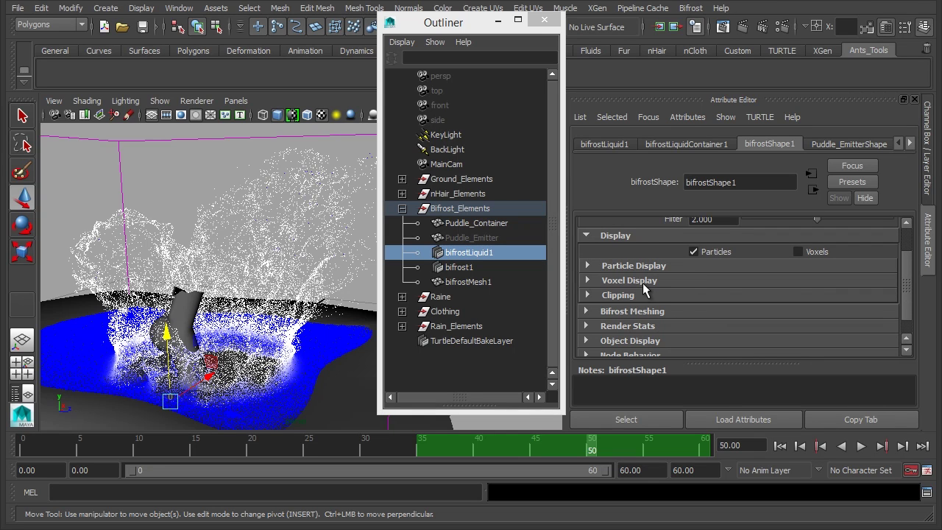
scroll(642, 283, "up", 1)
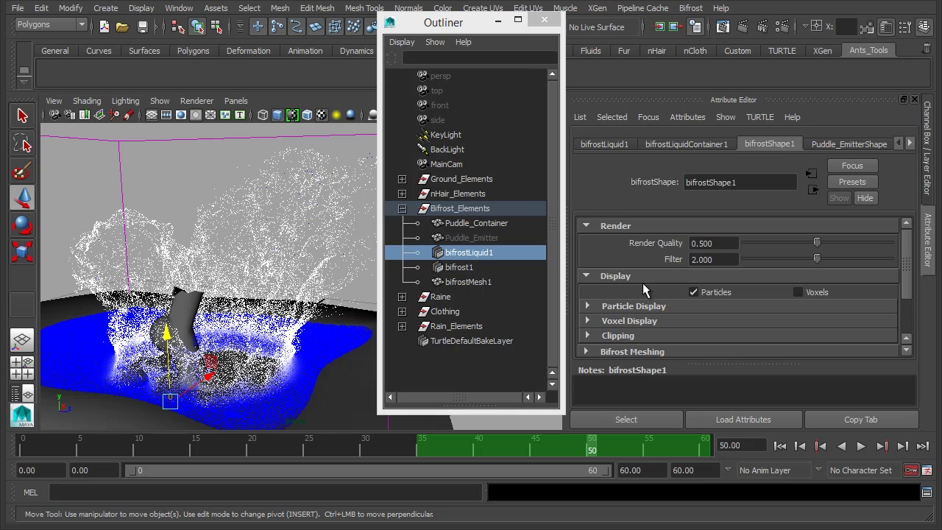